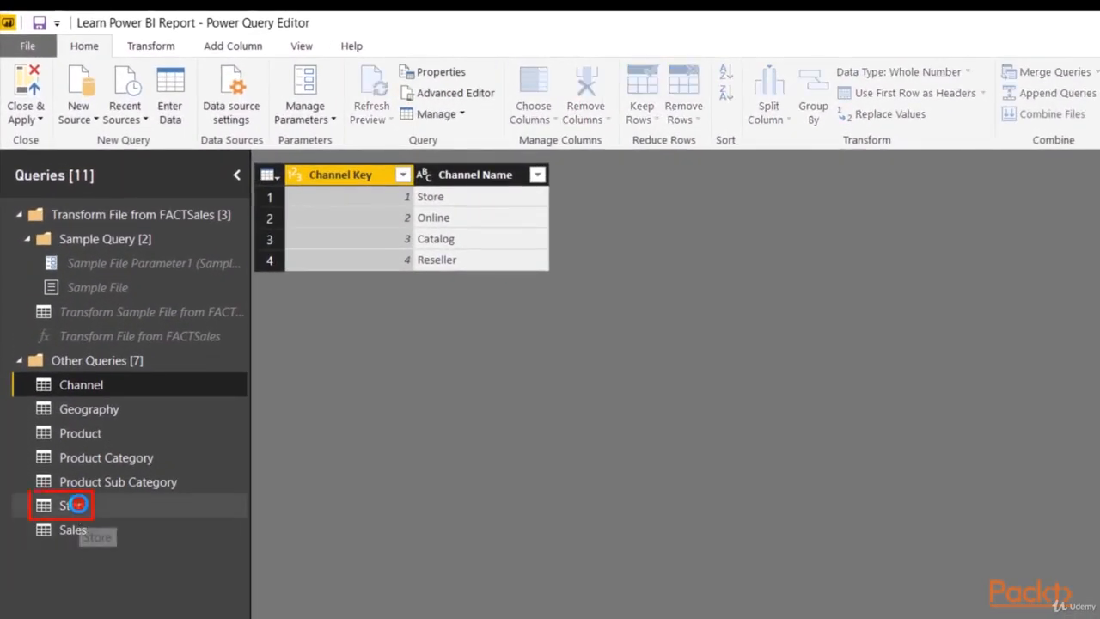
Open the Store query and select its Renamed Columns applied step
{"action": "left_click", "coordinate": [77, 505]}
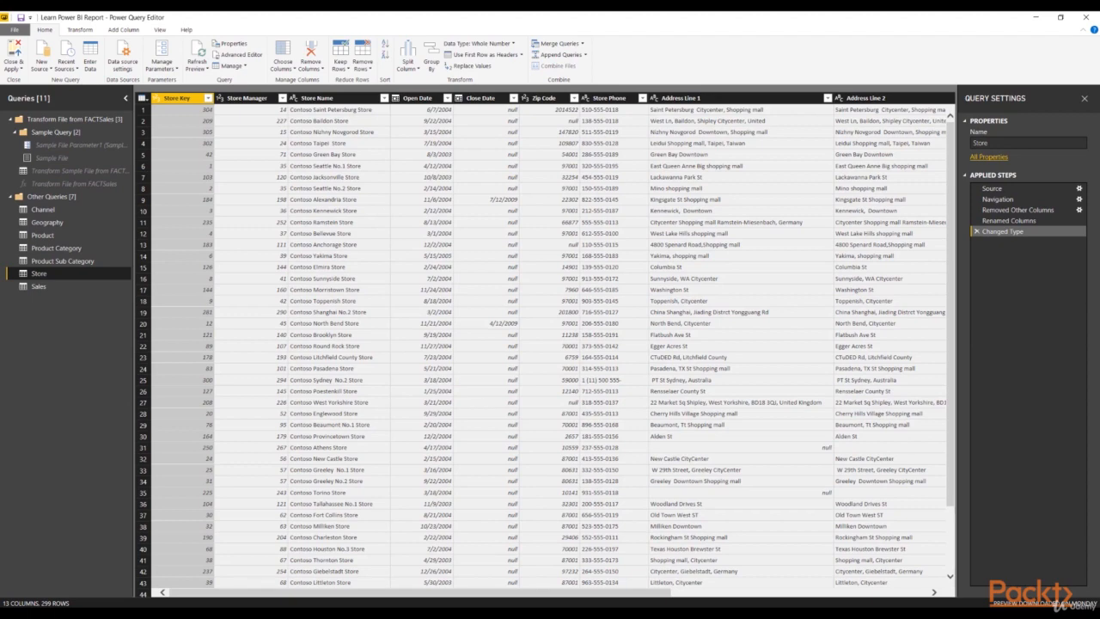
{"action": "left_click_drag", "start_coordinate": [258, 593], "coordinate": [571, 593]}
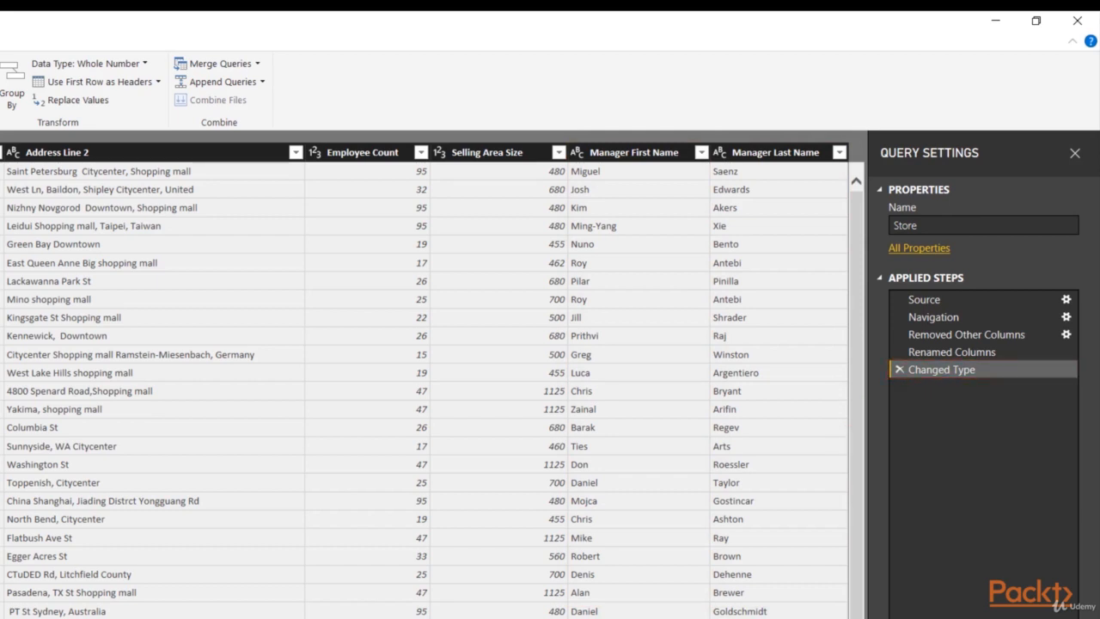
{"action": "left_click", "coordinate": [985, 358]}
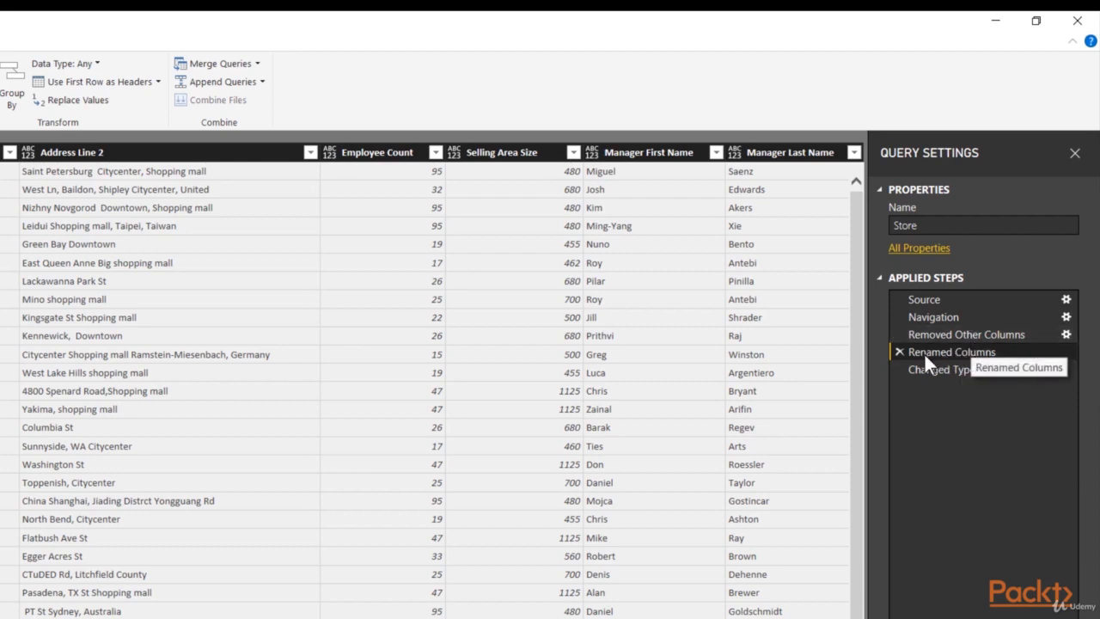
{"action": "left_click_drag", "start_coordinate": [957, 351], "coordinate": [913, 375]}
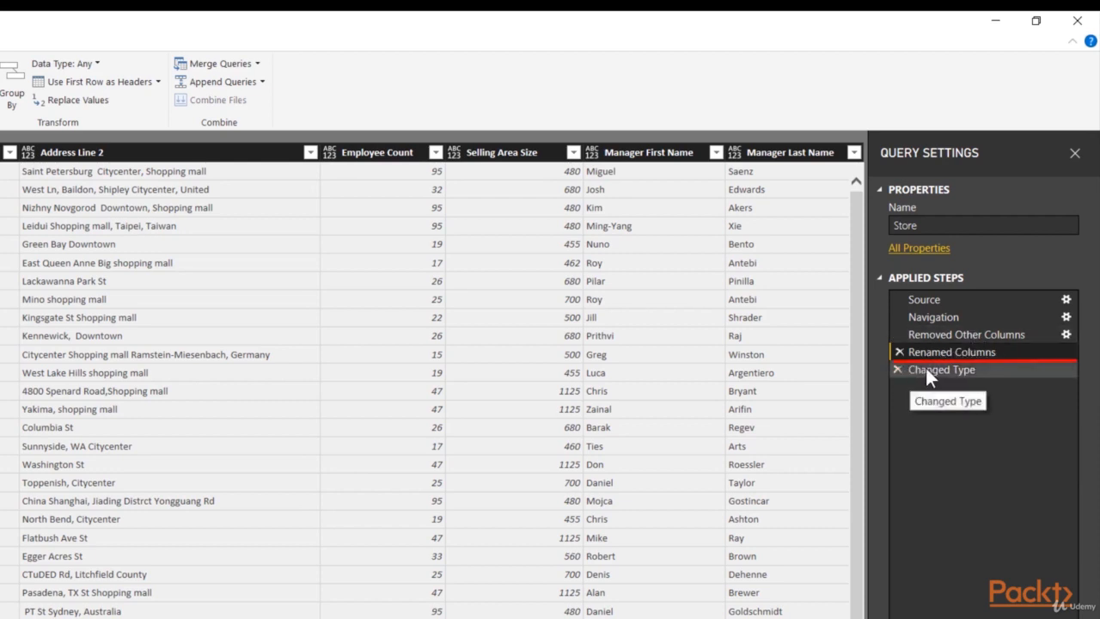
Insert a column from examples after the Renamed Columns step, based on the Manager First Name and Manager Last Name columns
{"action": "left_click", "coordinate": [668, 157]}
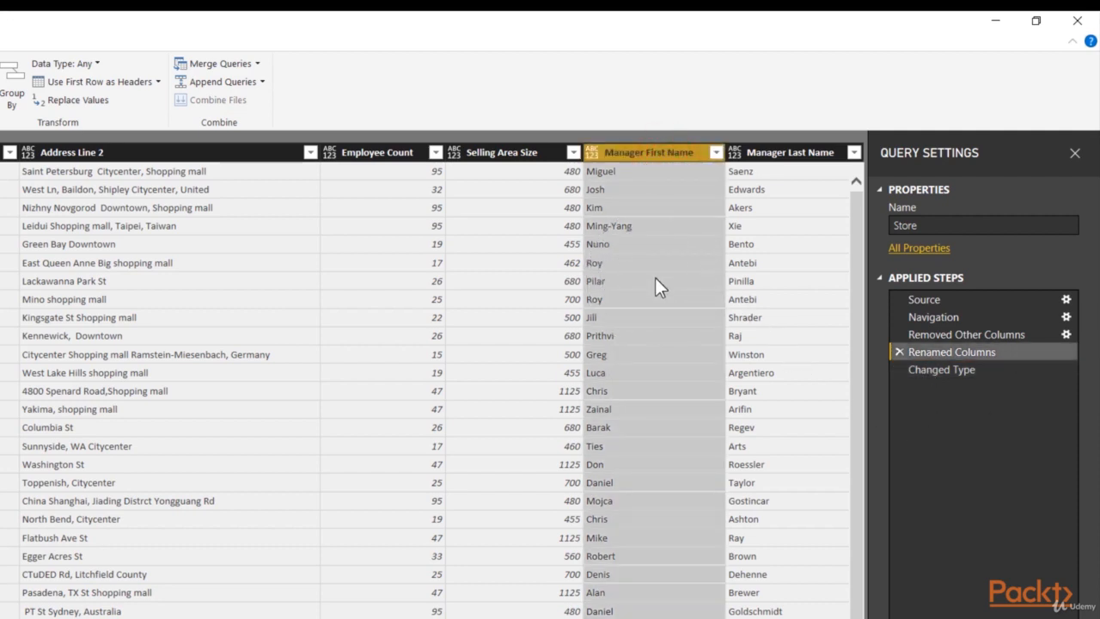
{"action": "left_click", "coordinate": [766, 150], "text": "ctrl"}
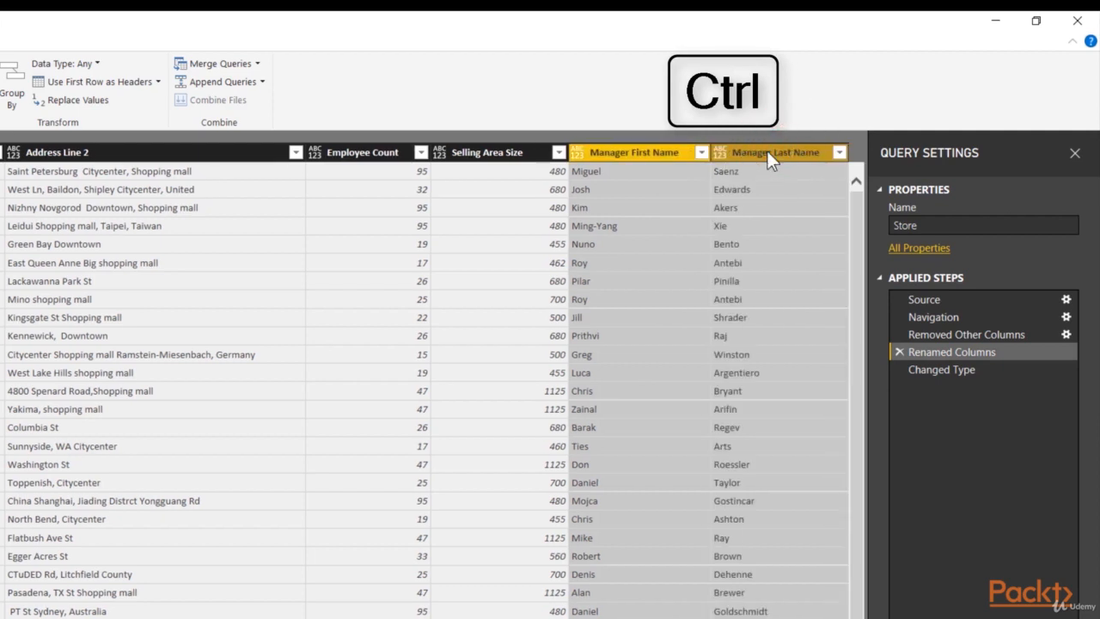
{"action": "right_click", "coordinate": [768, 151]}
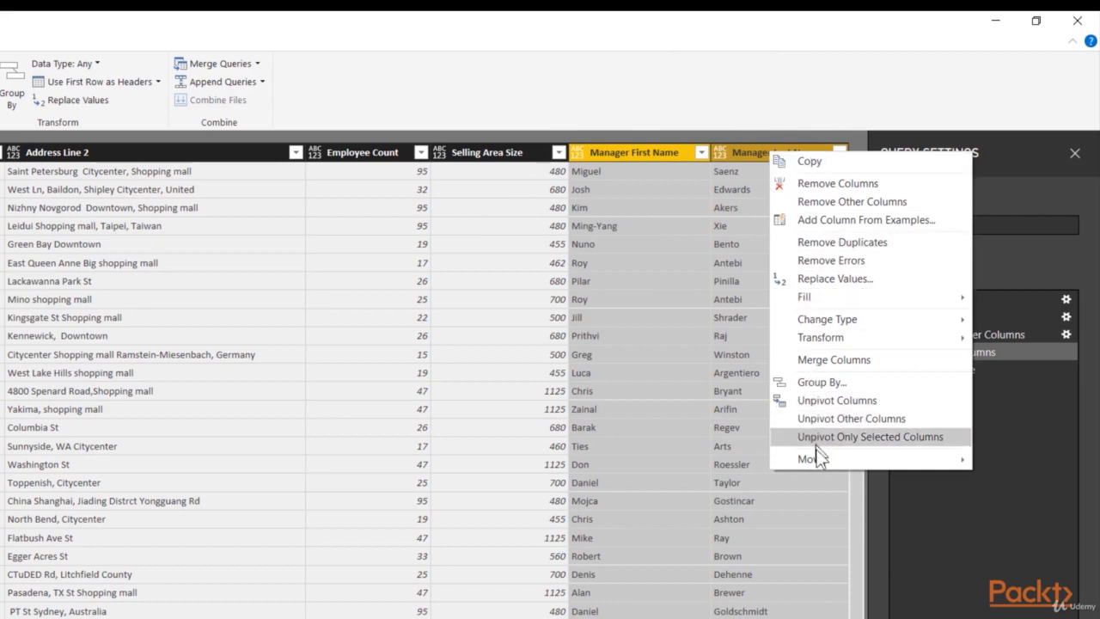
{"action": "left_click", "coordinate": [908, 221]}
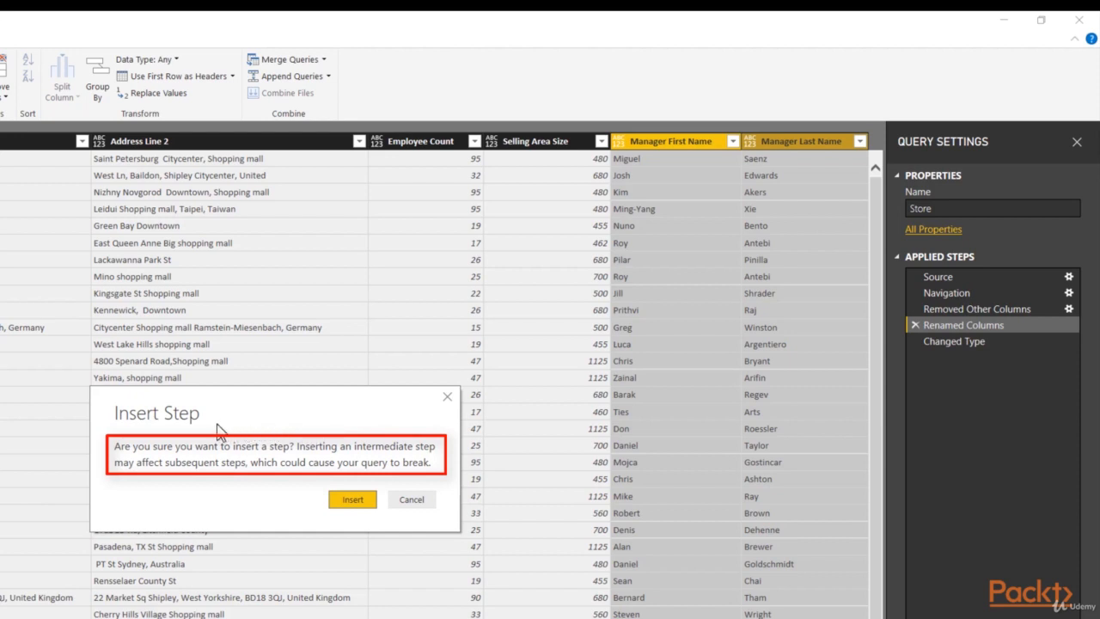
{"action": "left_click", "coordinate": [348, 500]}
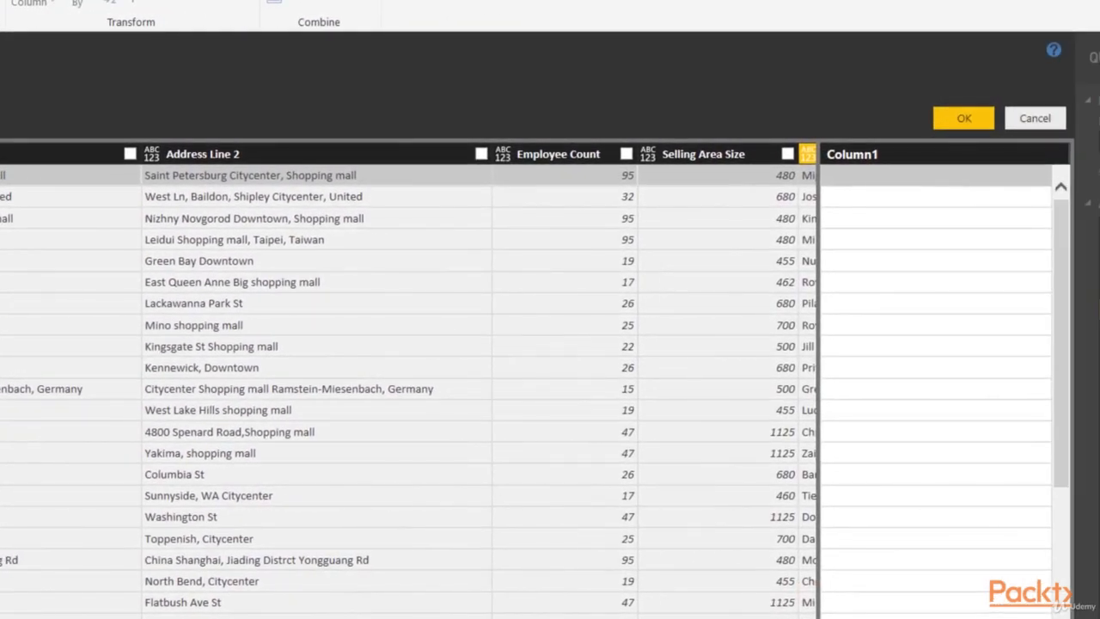
{"action": "scroll", "coordinate": [714, 177], "scroll_direction": "right", "scroll_amount": 4}
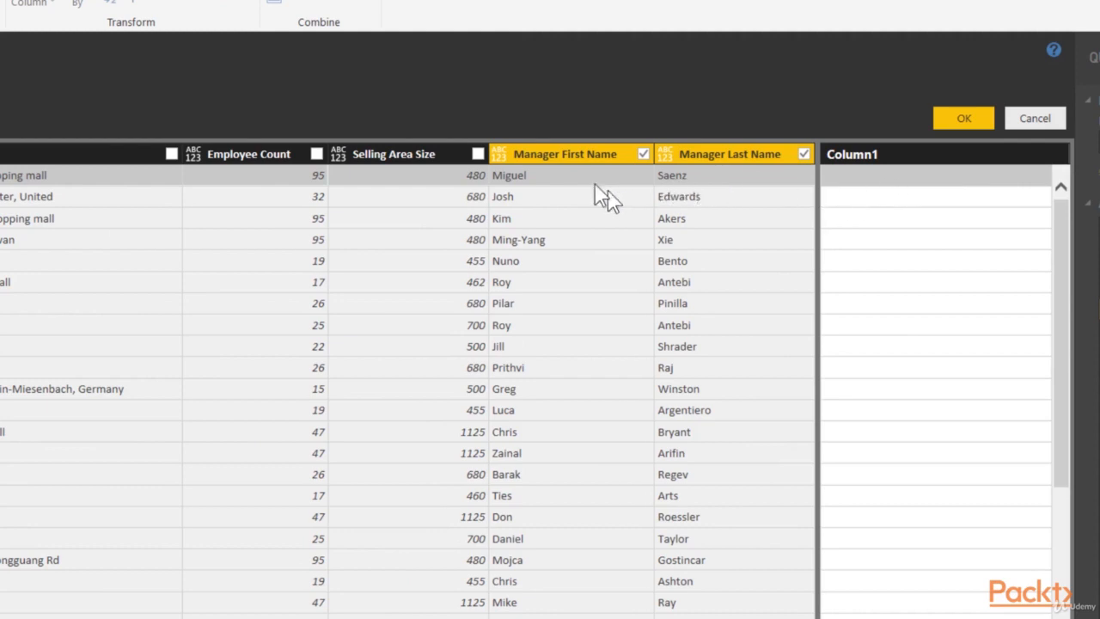
Enter the manager's name as last name, comma, first name for the first and third rows as examples for the new column
{"action": "left_click", "coordinate": [873, 182]}
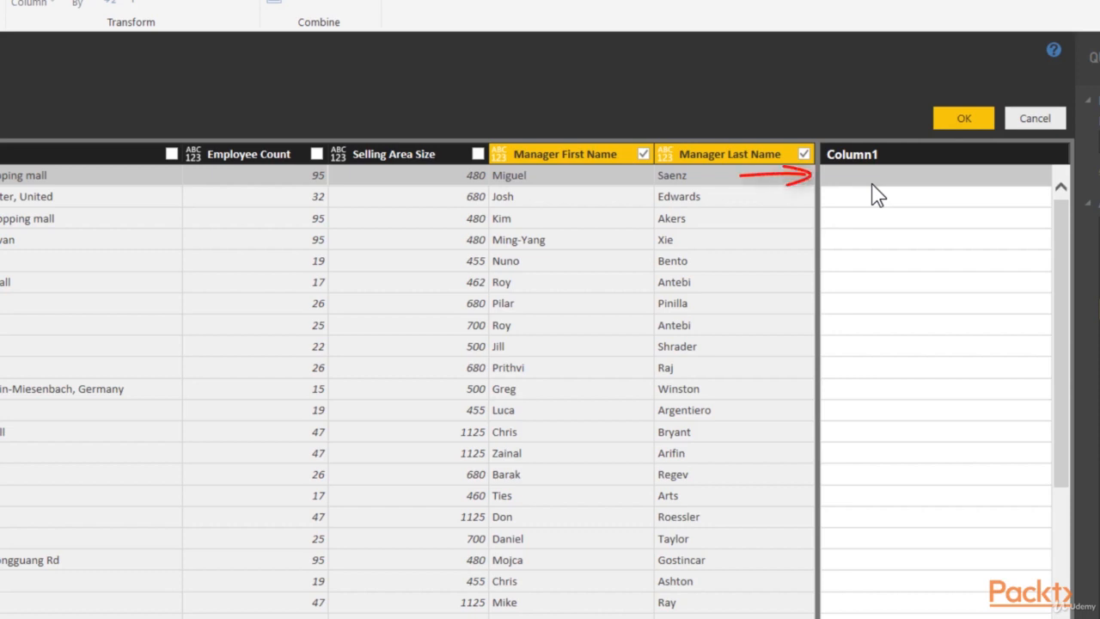
{"action": "type", "text": "Saen"}
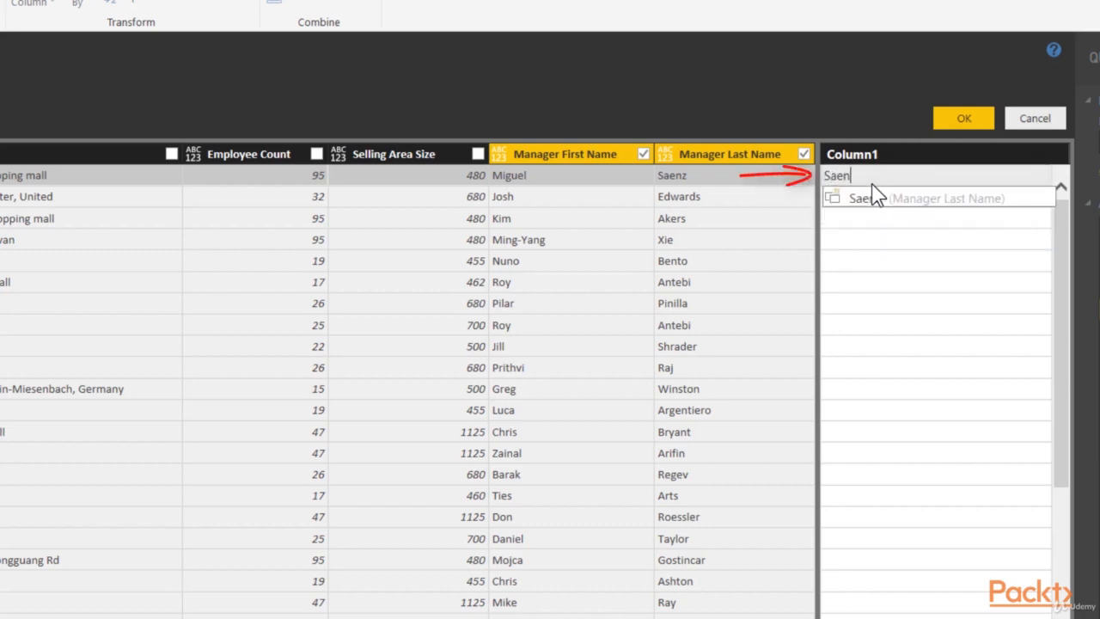
{"action": "type", "text": "z, Miguel"}
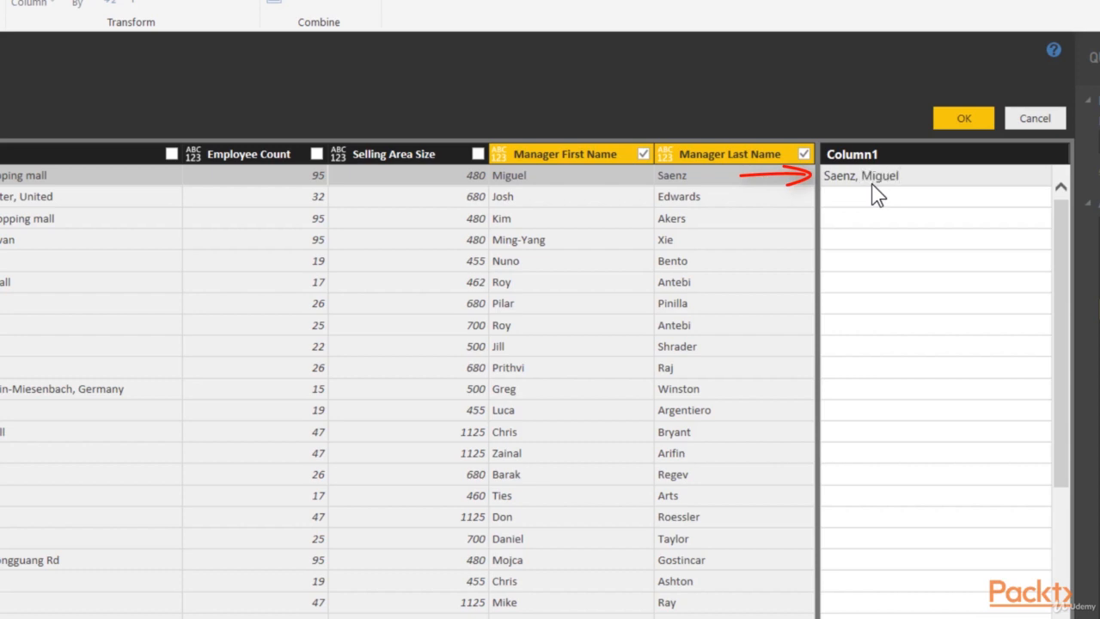
{"action": "key", "text": "Return"}
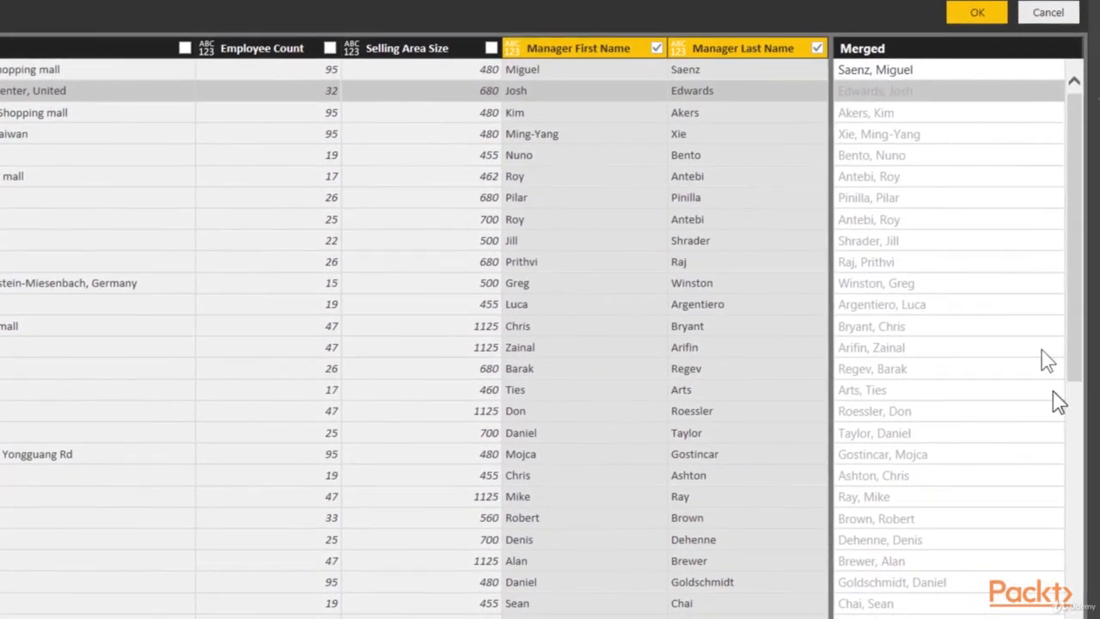
{"action": "left_click", "coordinate": [894, 114]}
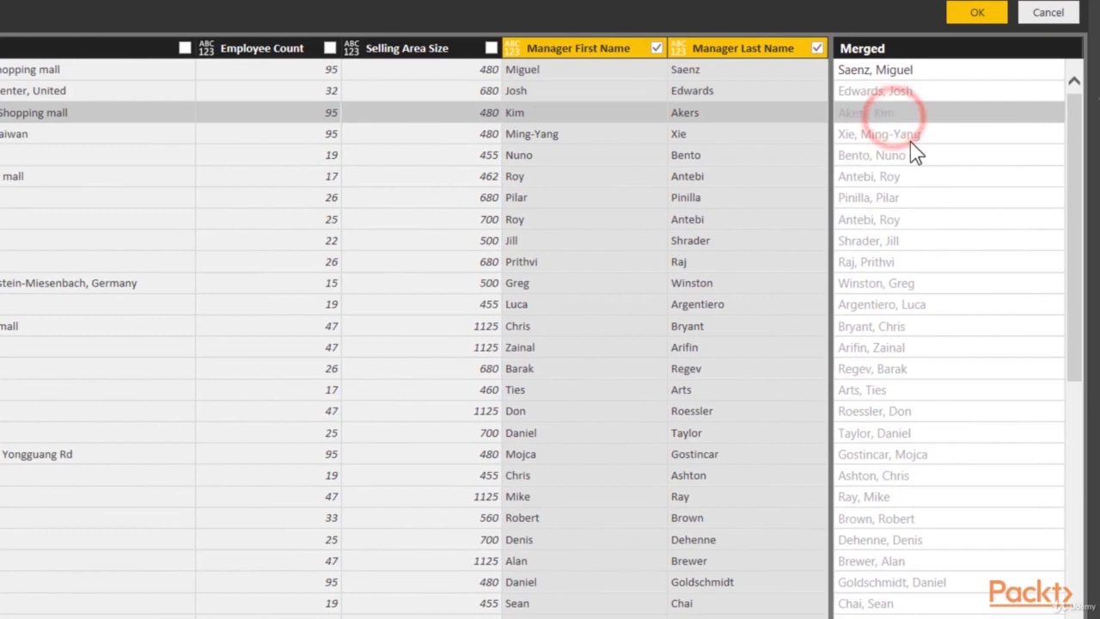
{"action": "double_click", "coordinate": [911, 115]}
{"action": "type", "text": "A"}
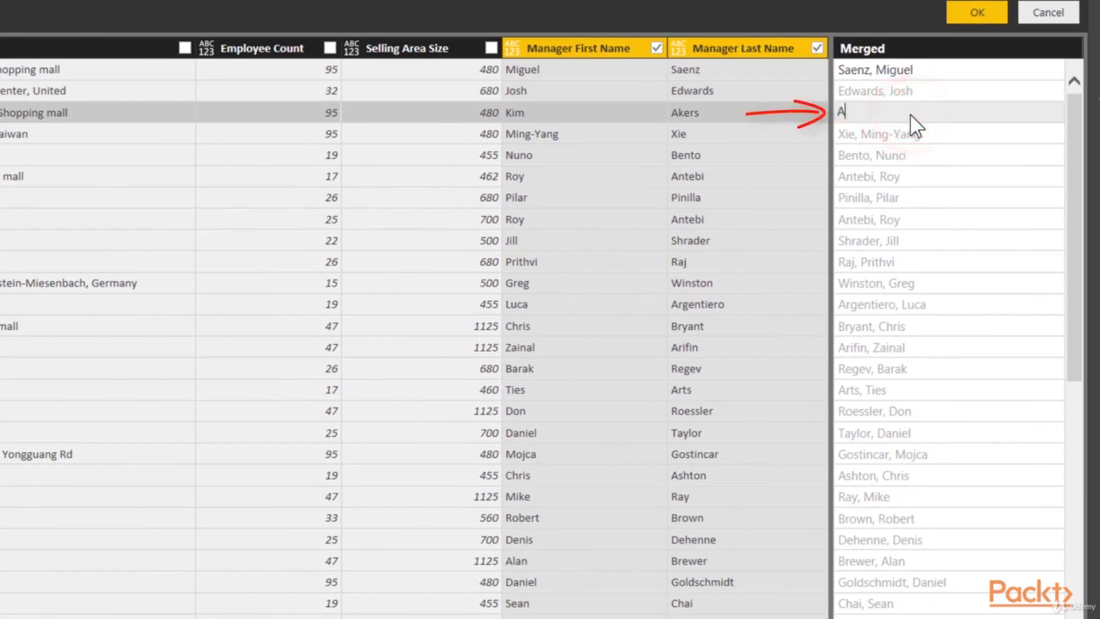
{"action": "type", "text": "kers, Kim"}
{"action": "key", "text": "Return"}
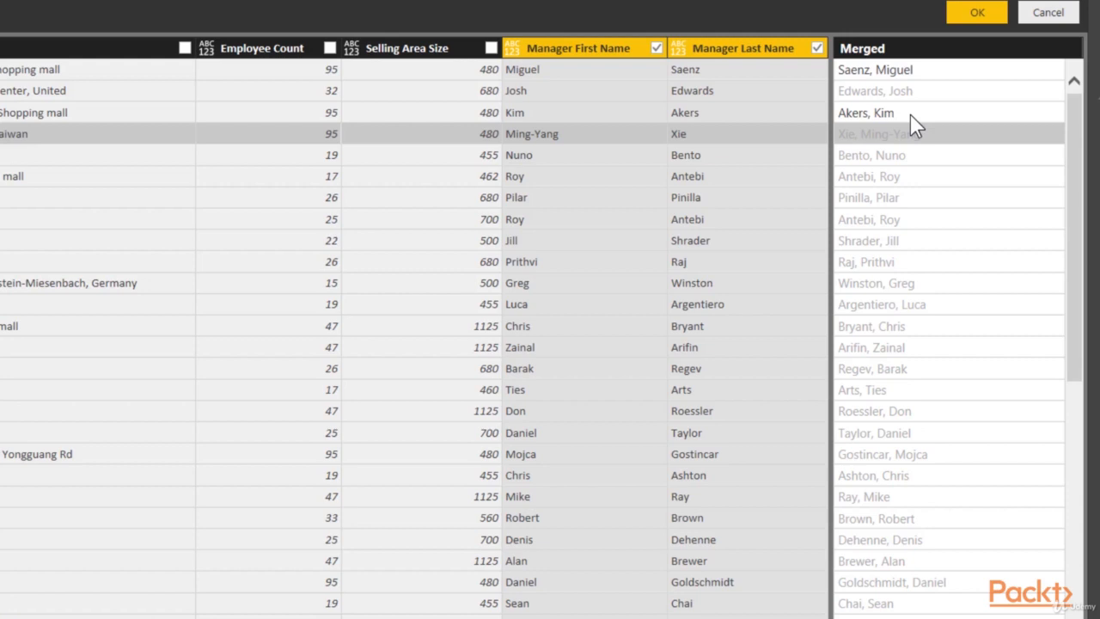
Name the example column "Manager Full Name" and add it to the Store query
{"action": "double_click", "coordinate": [894, 48]}
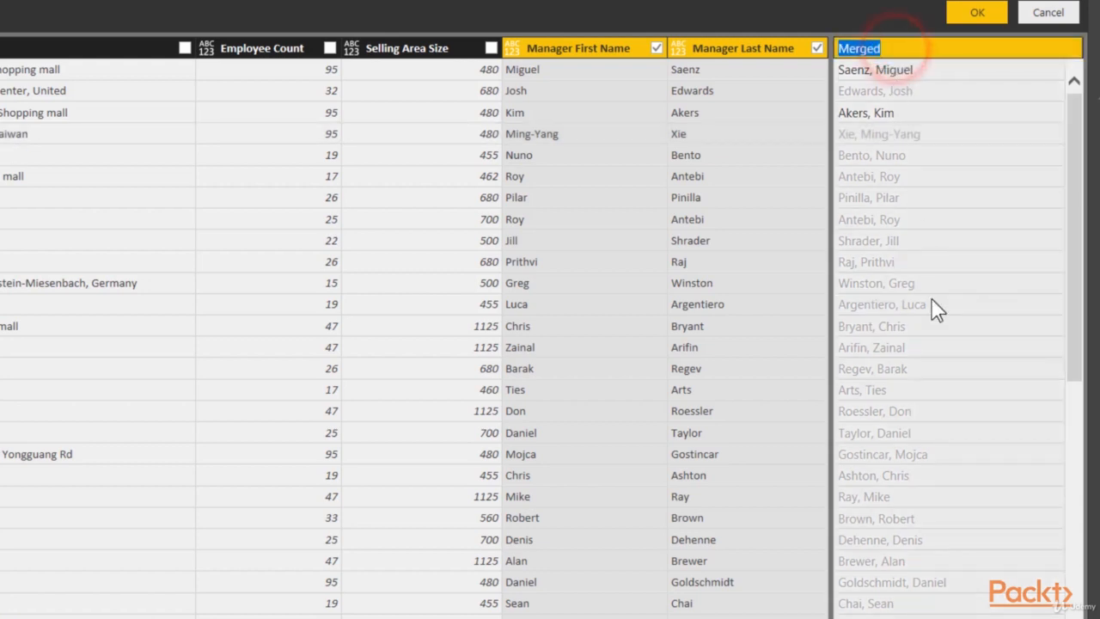
{"action": "type", "text": "Manager Full Name"}
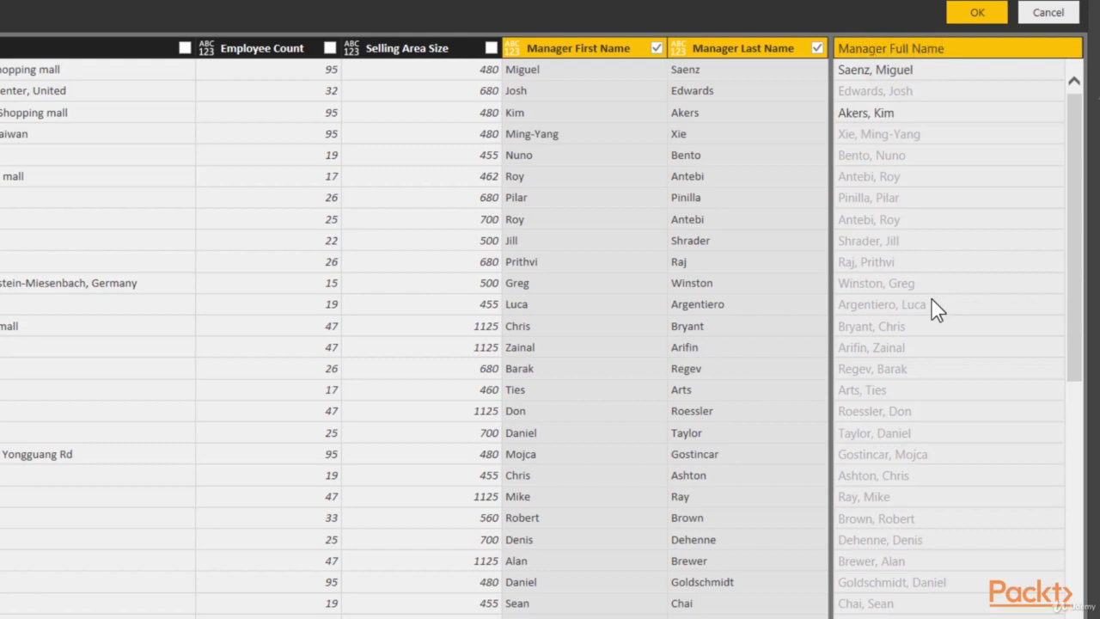
{"action": "key", "text": "Return"}
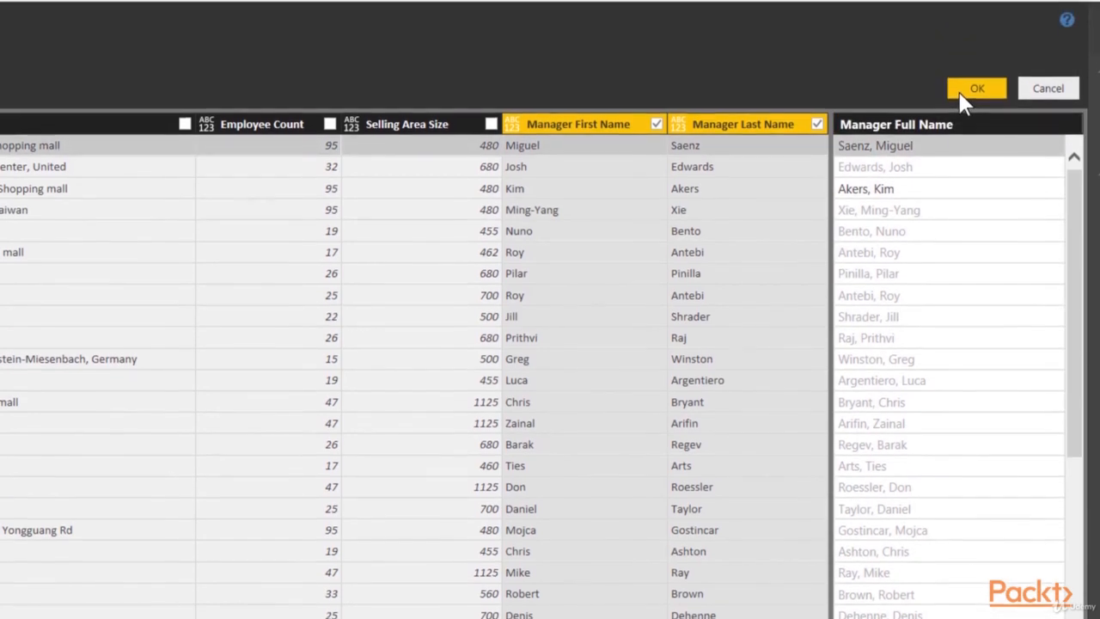
{"action": "left_click", "coordinate": [960, 107]}
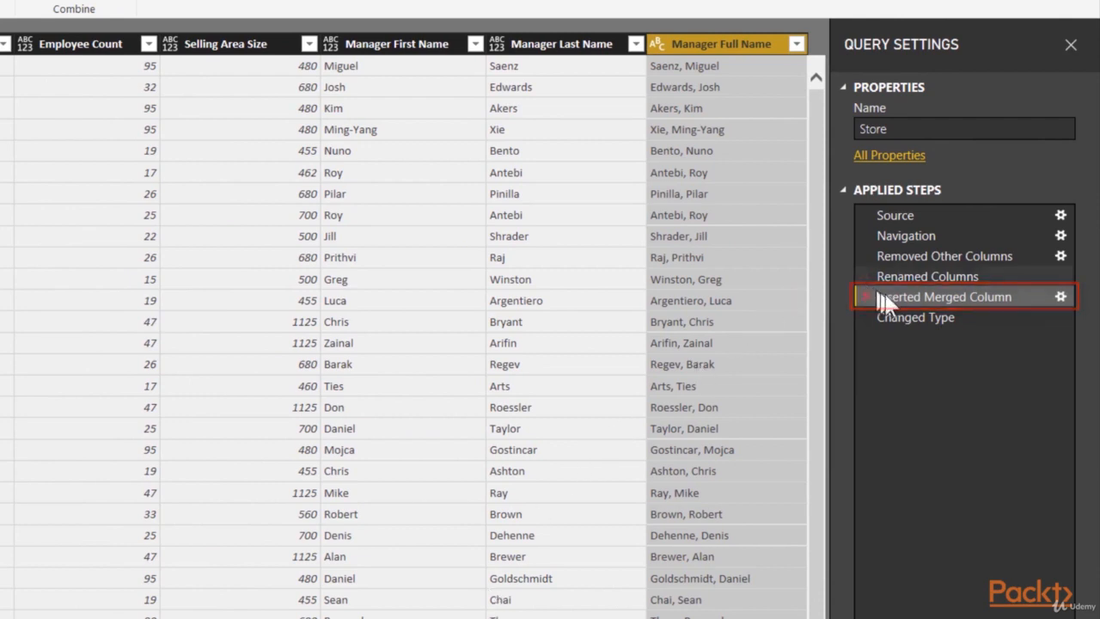
Rename the Inserted Merged Column applied step as "Inserted Manager Full Name"
{"action": "right_click", "coordinate": [925, 301]}
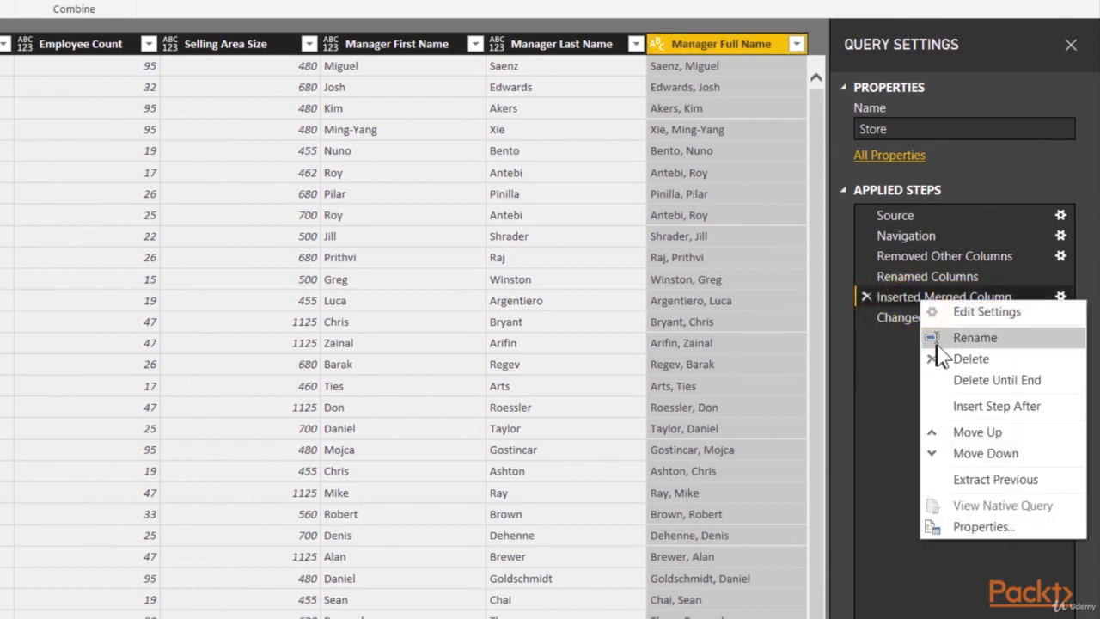
{"action": "left_click", "coordinate": [943, 341]}
{"action": "key", "text": "End"}
{"action": "key", "text": "ctrl+shift+Left"}
{"action": "key", "text": "ctrl+shift+Left"}
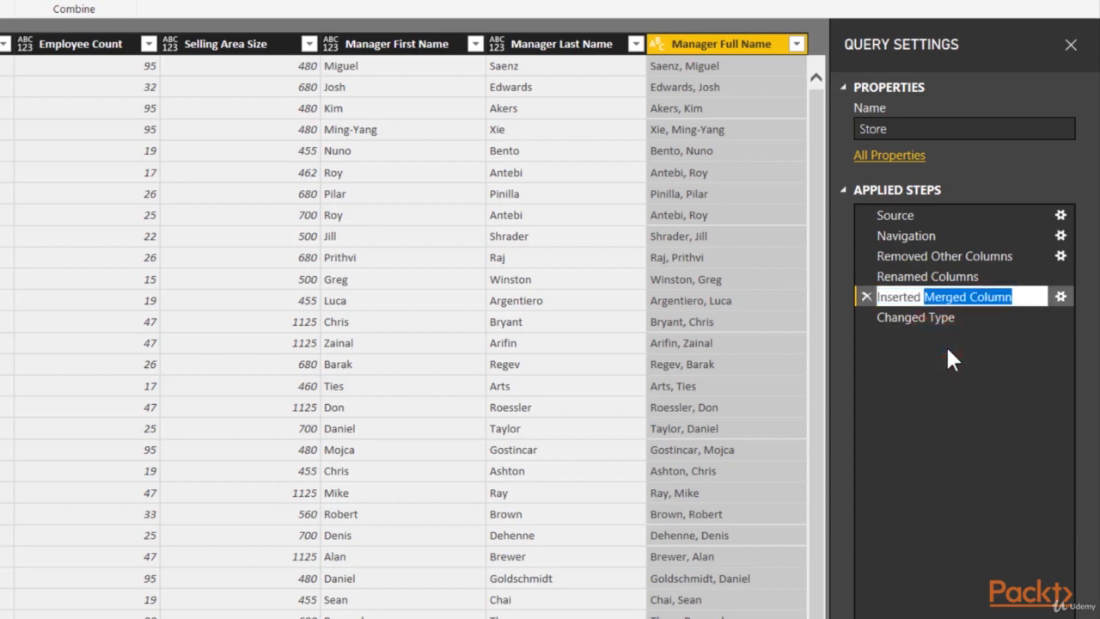
{"action": "type", "text": "Name"}
{"action": "key", "text": "BackSpace"}
{"action": "key", "text": "BackSpace"}
{"action": "key", "text": "BackSpace"}
{"action": "key", "text": "BackSpace"}
{"action": "type", "text": "Manager Full Name"}
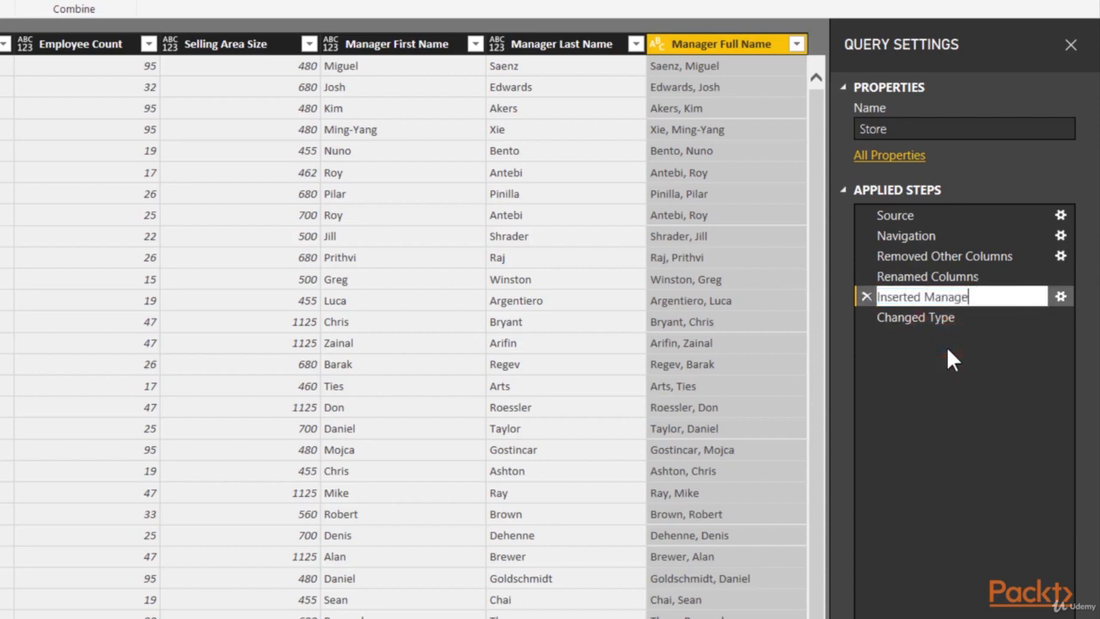
{"action": "key", "text": "Return"}
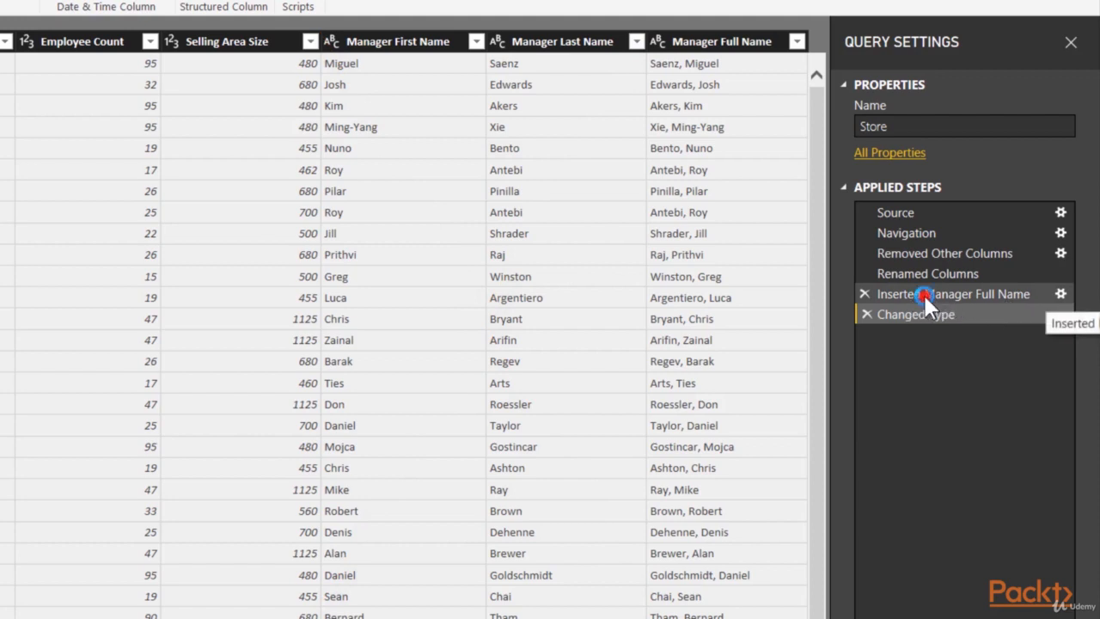
Delete the Inserted Manager Full Name step from the Store query's applied steps
{"action": "left_click", "coordinate": [924, 294]}
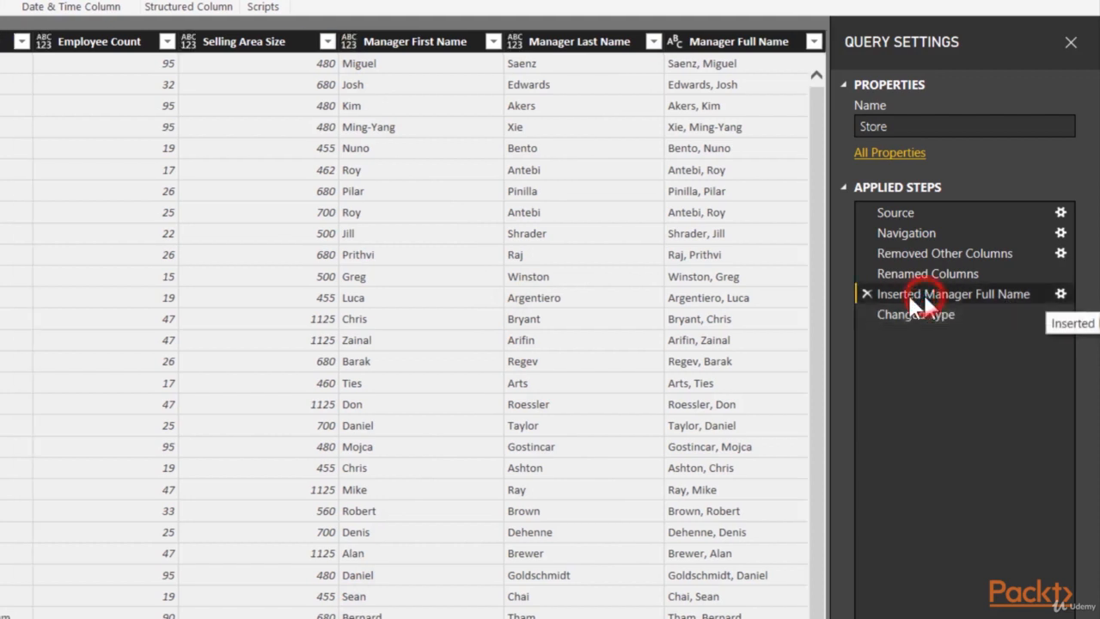
{"action": "left_click", "coordinate": [865, 291]}
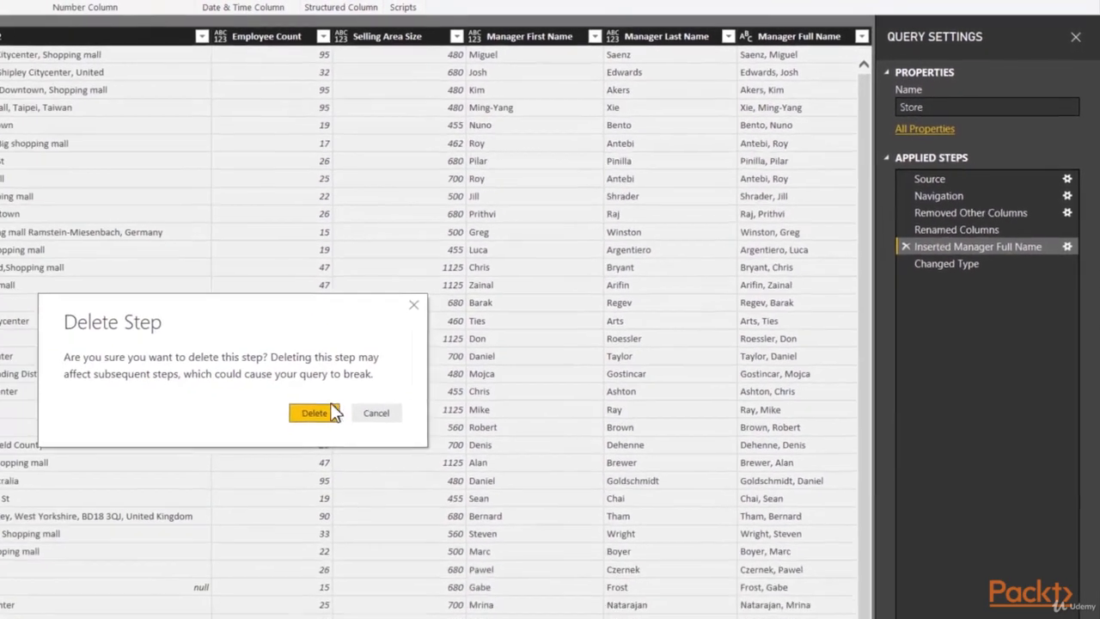
{"action": "left_click", "coordinate": [328, 412]}
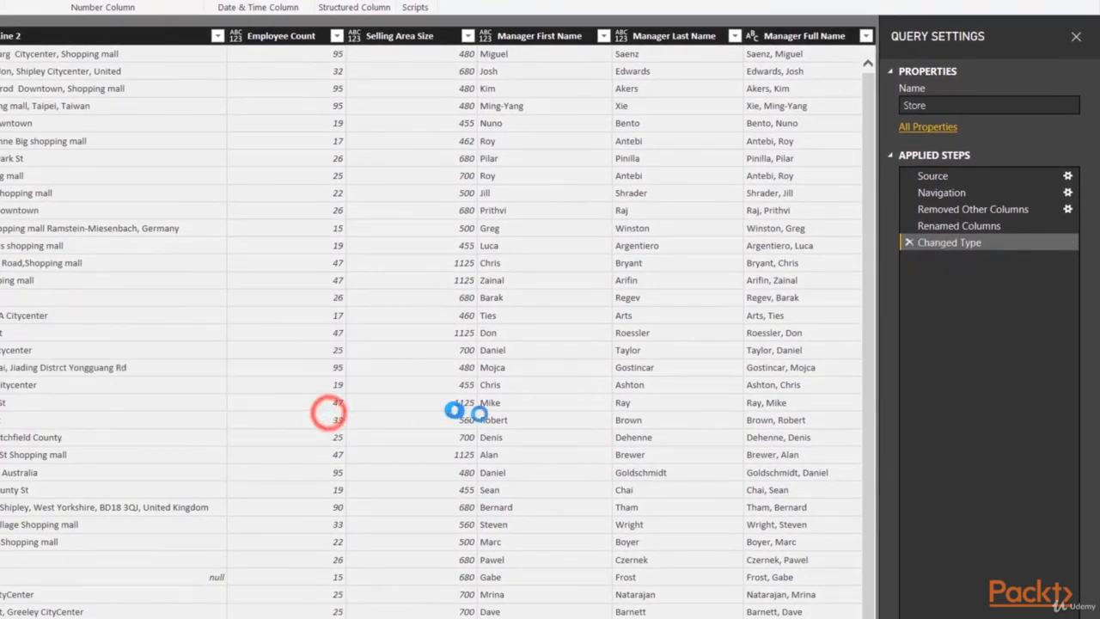
Start merging the Manager First Name and Manager Last Name columns as a new step inserted after Renamed Columns
{"action": "left_click", "coordinate": [957, 227]}
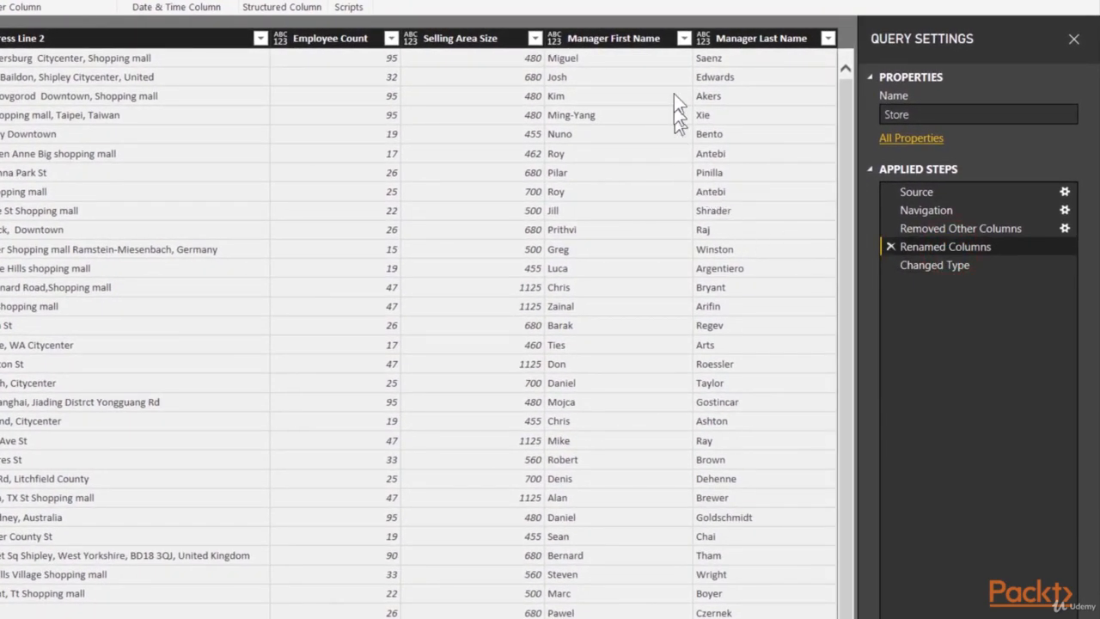
{"action": "left_click", "coordinate": [650, 38]}
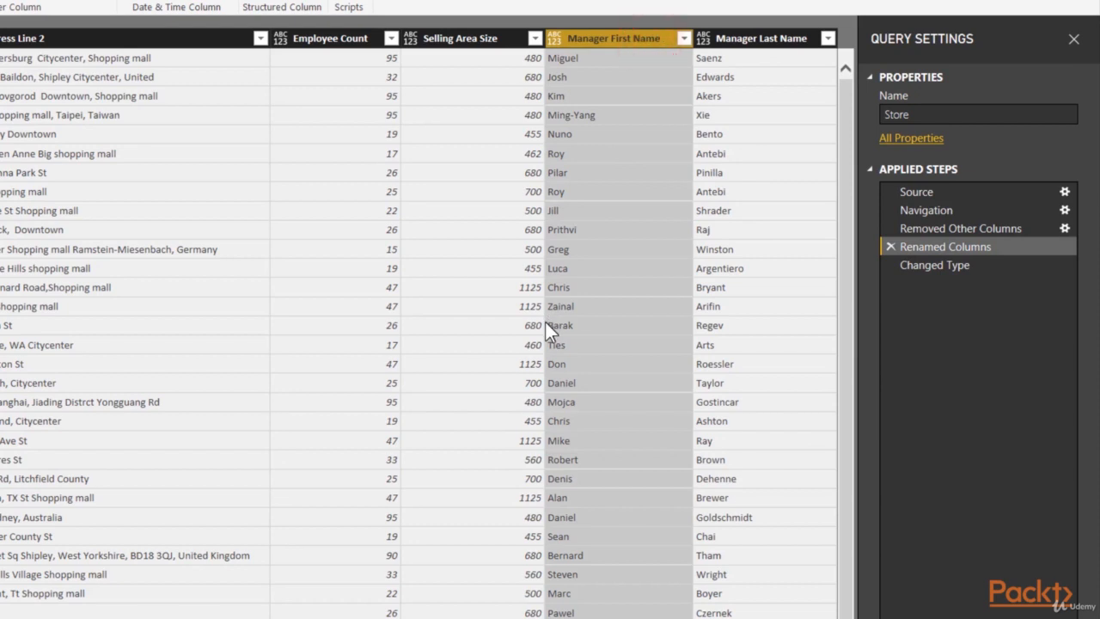
{"action": "left_click", "coordinate": [793, 40], "text": "ctrl"}
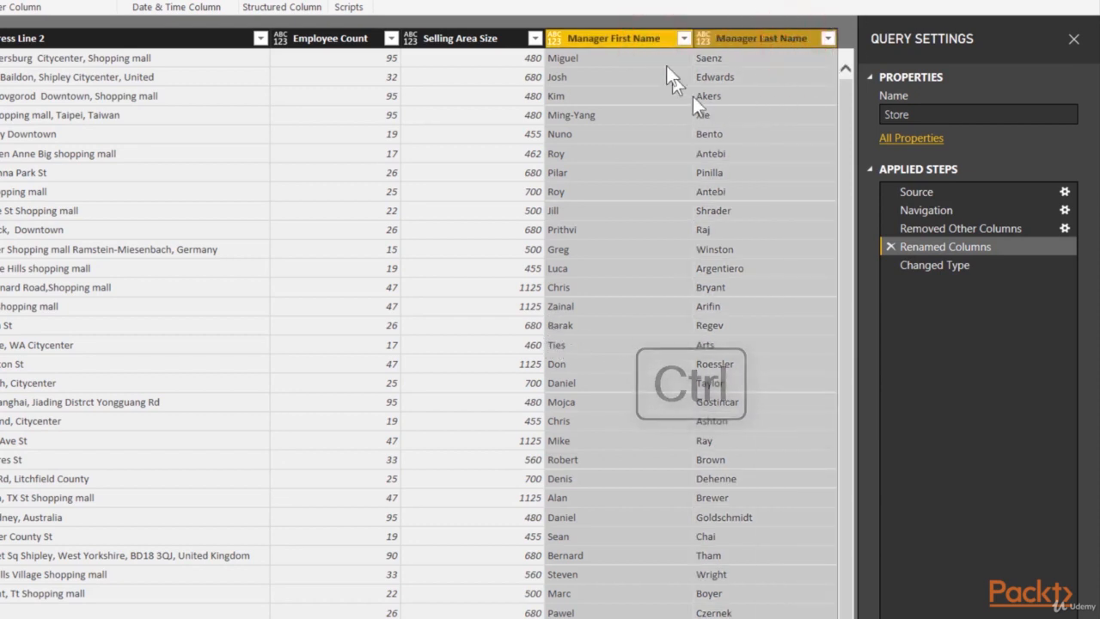
{"action": "right_click", "coordinate": [633, 40]}
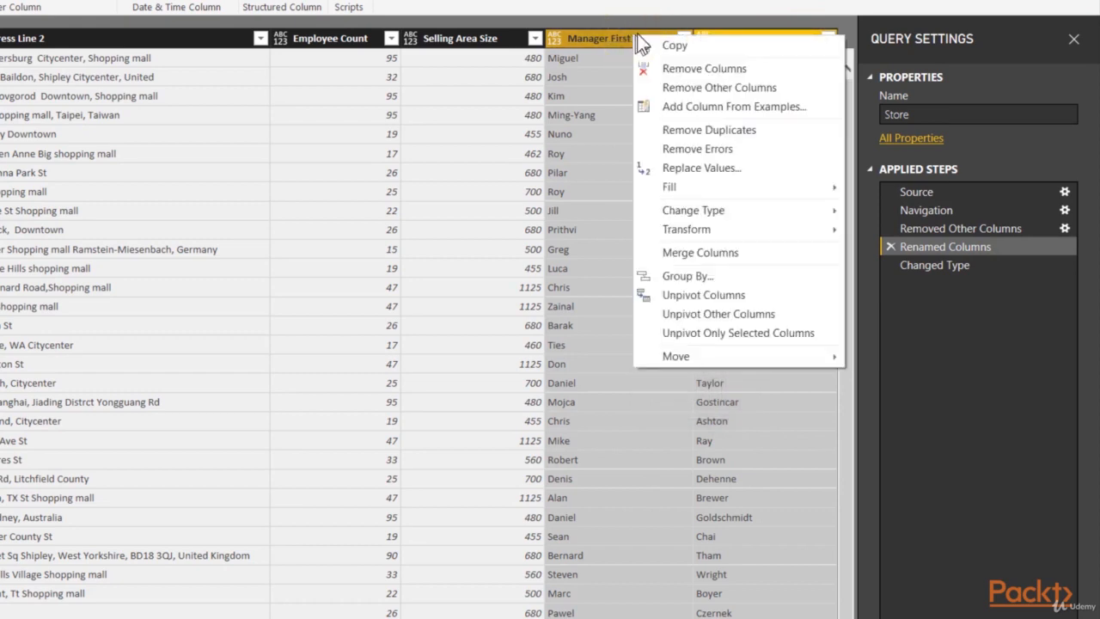
{"action": "left_click", "coordinate": [716, 258]}
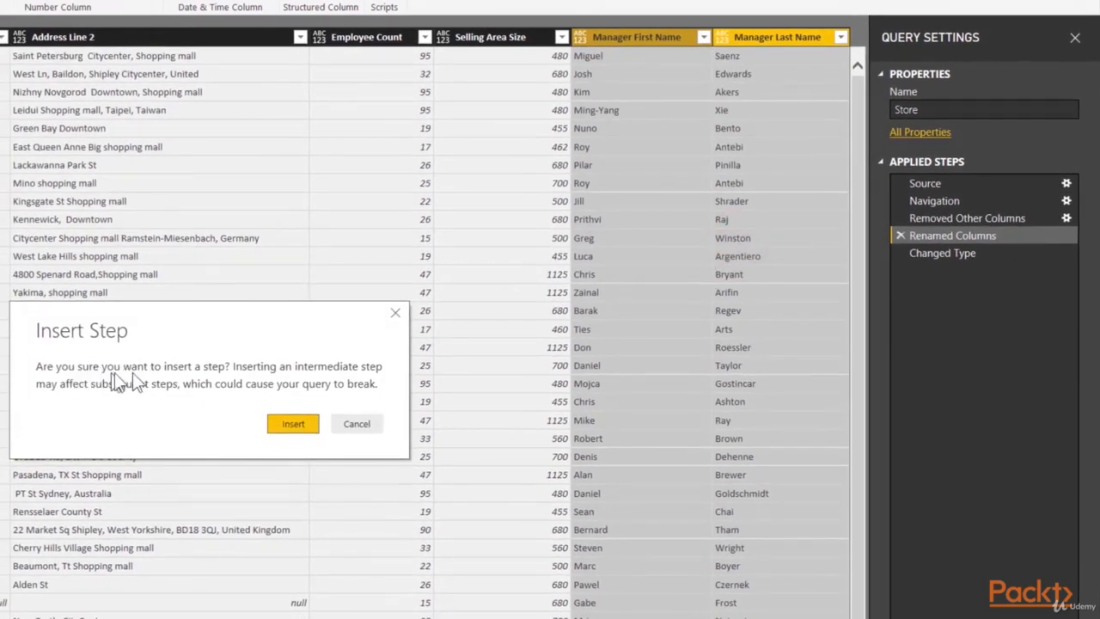
{"action": "left_click", "coordinate": [291, 423]}
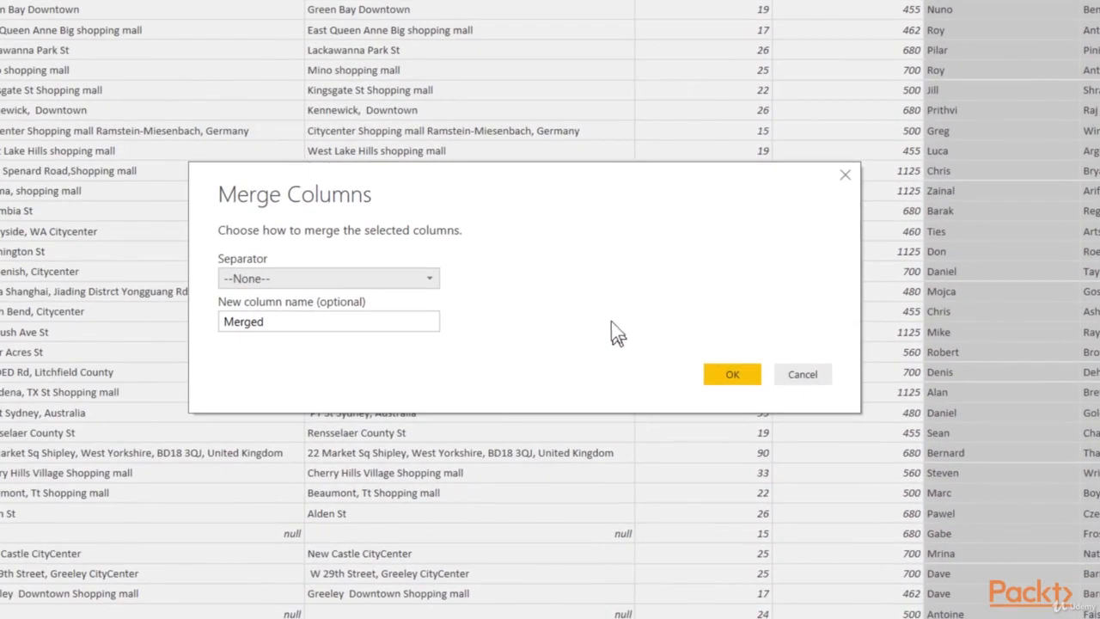
Merge the two manager name columns with a custom separator of a comma and space, naming the new column "Manager Full Name"
{"action": "left_click", "coordinate": [121, 367]}
{"action": "left_click", "coordinate": [262, 283]}
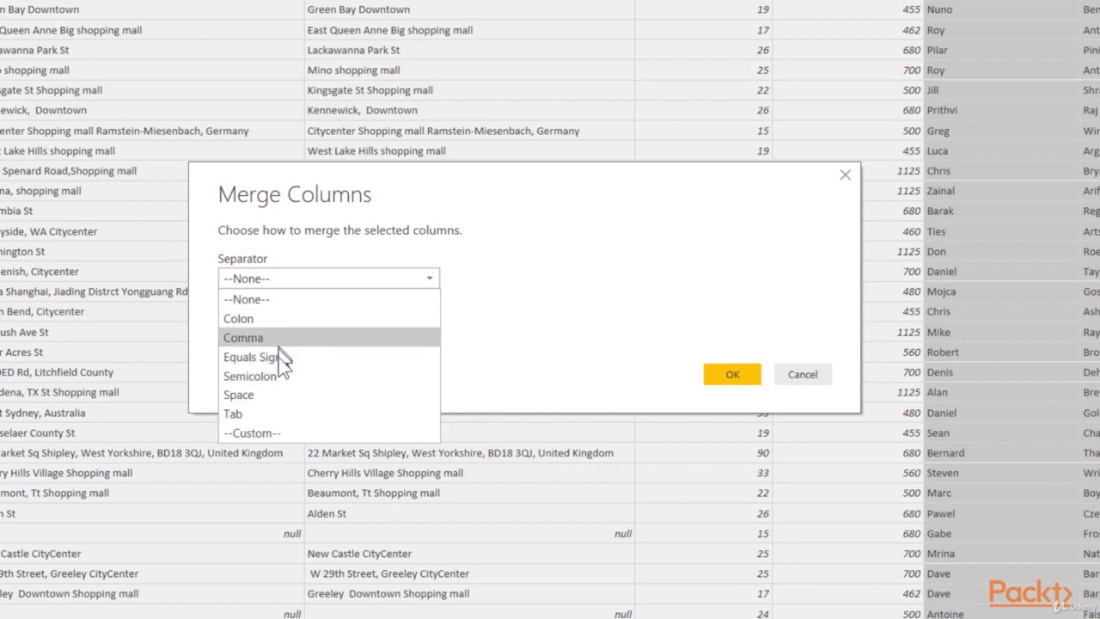
{"action": "left_click", "coordinate": [253, 435]}
{"action": "left_click", "coordinate": [259, 303]}
{"action": "type", "text": ","}
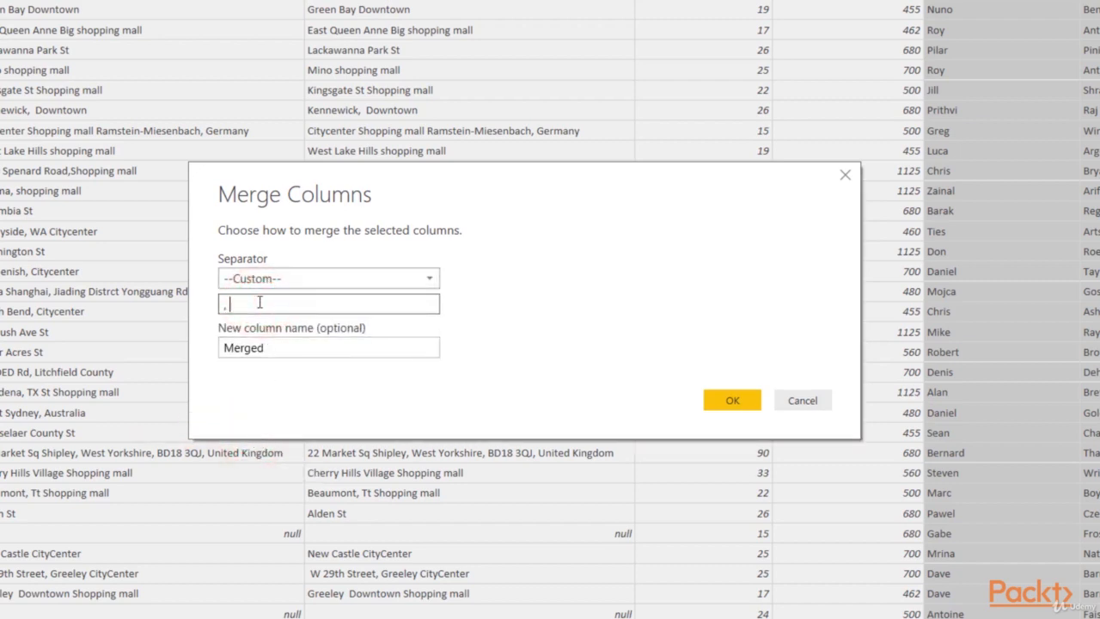
{"action": "double_click", "coordinate": [352, 344]}
{"action": "type", "text": "Ma"}
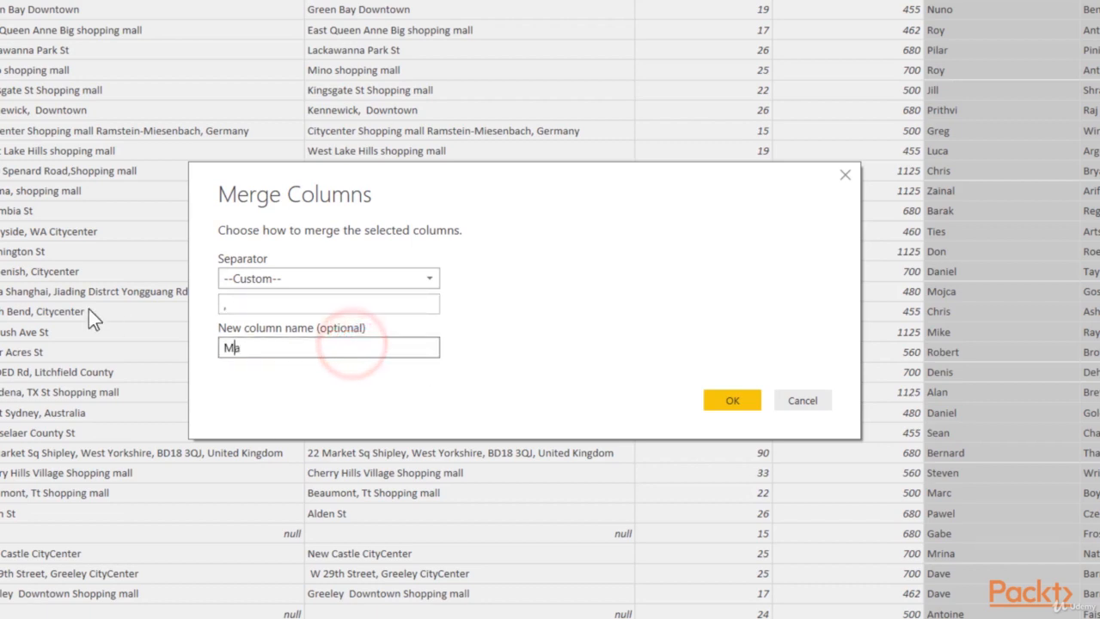
{"action": "type", "text": "nager Full Name"}
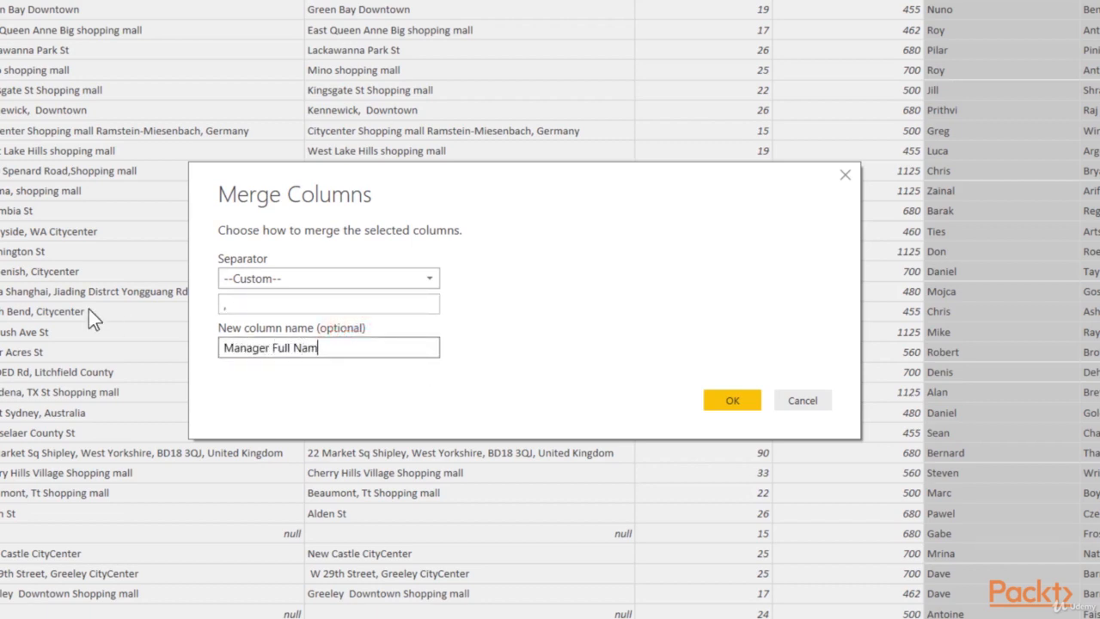
{"action": "left_click", "coordinate": [708, 399]}
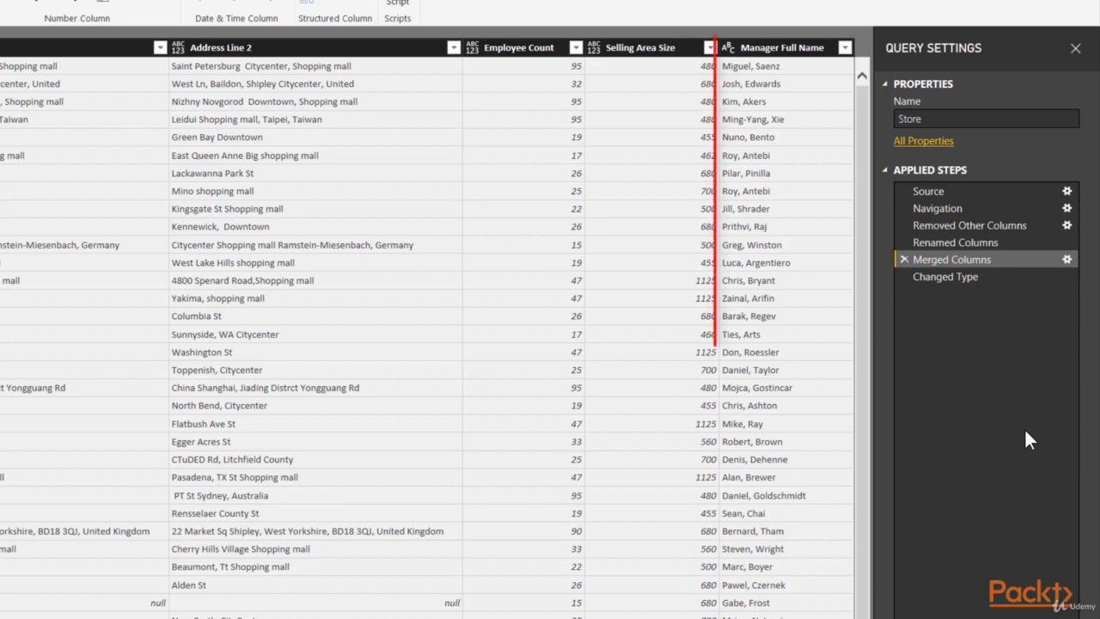
Rename the Merged Columns applied step as "Added Manager Full Name"
{"action": "right_click", "coordinate": [967, 265]}
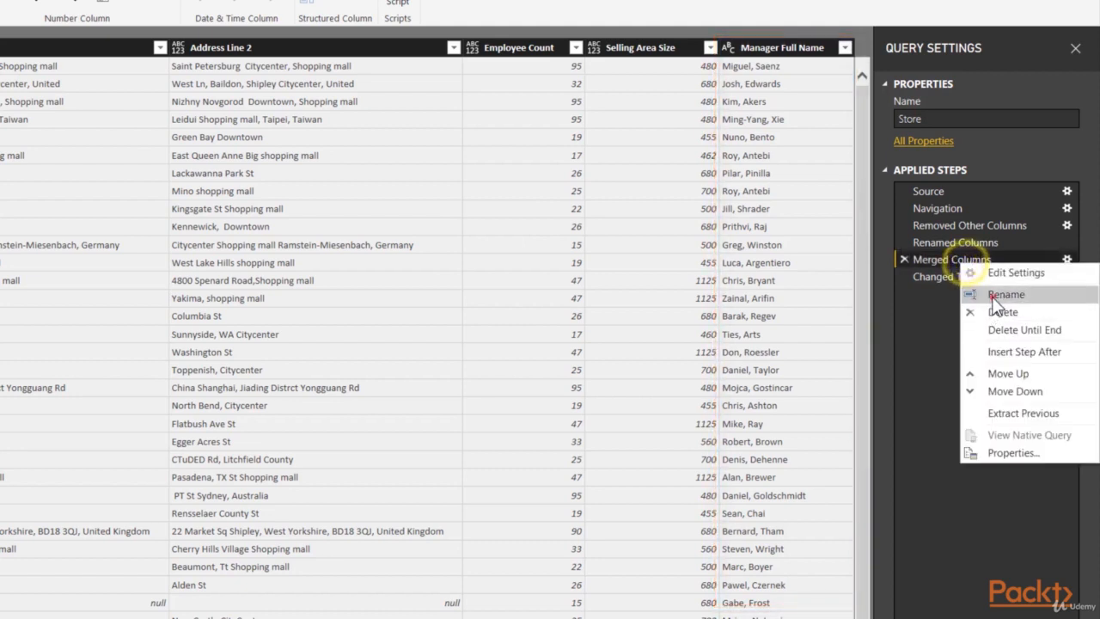
{"action": "left_click", "coordinate": [993, 295]}
{"action": "type", "text": "Added M"}
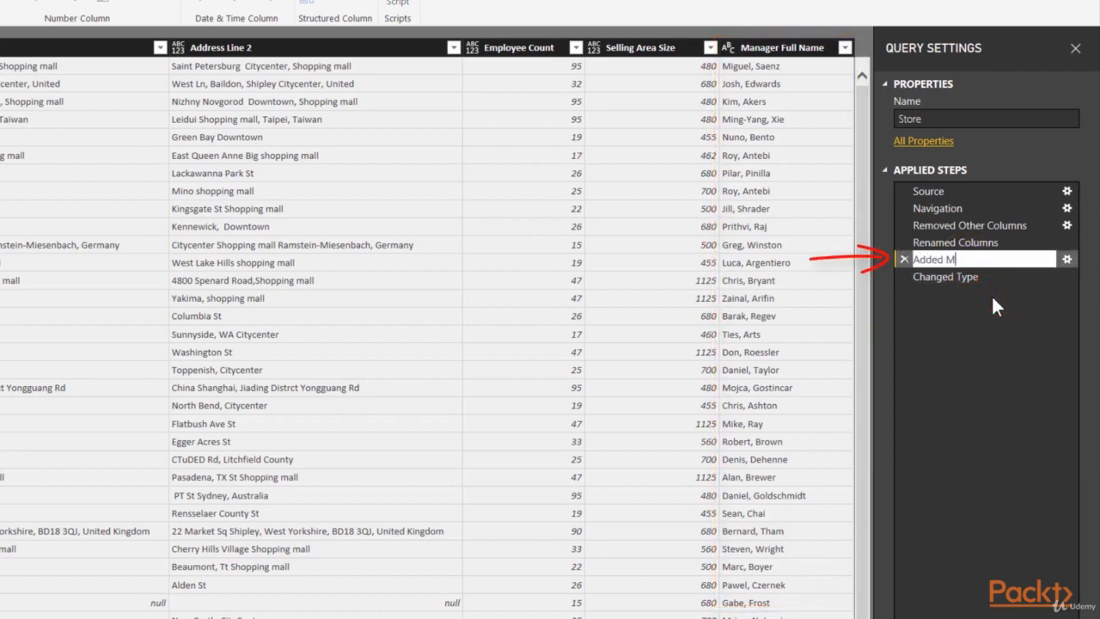
{"action": "type", "text": "anager Full Name"}
{"action": "key", "text": "Return"}
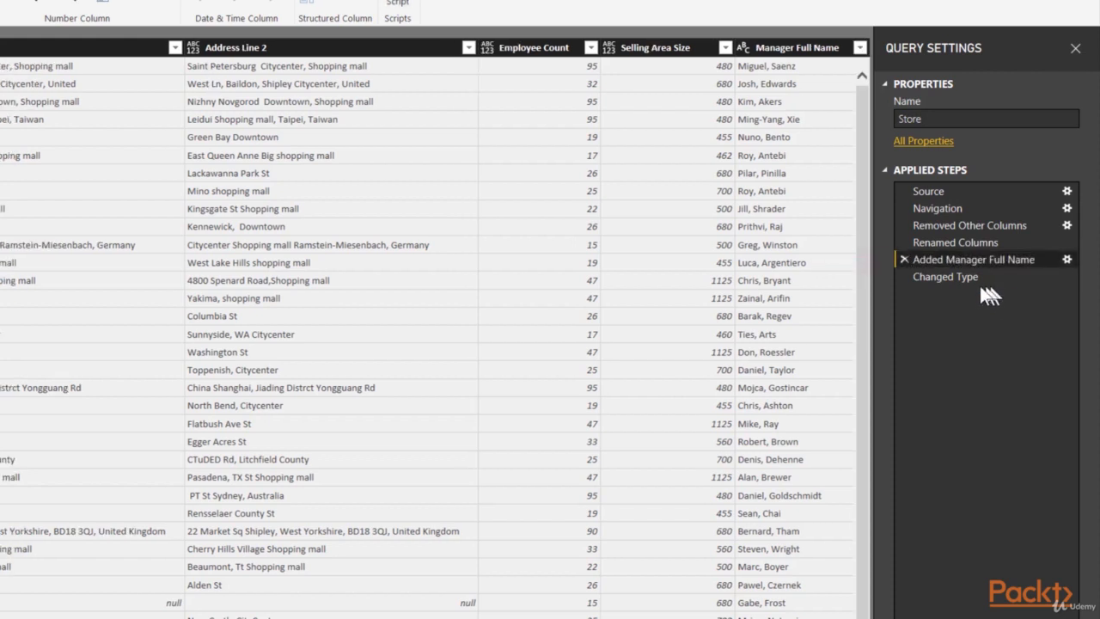
Check the Changed Type step against Added Manager Full Name and delete Changed Type from the Store query
{"action": "left_click", "coordinate": [931, 281]}
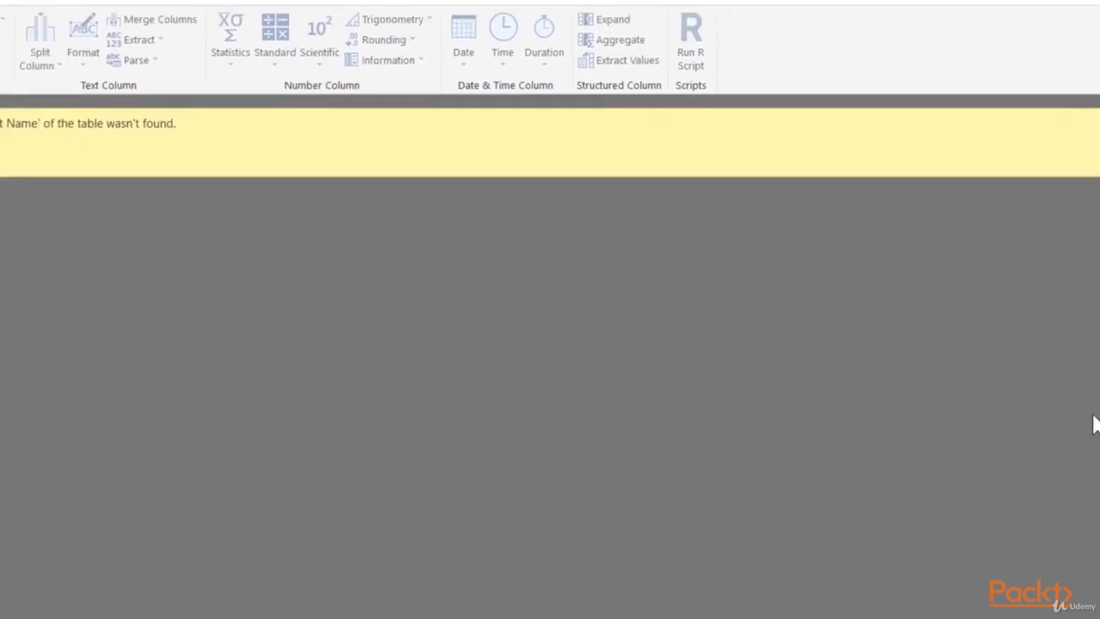
{"action": "left_click", "coordinate": [962, 314]}
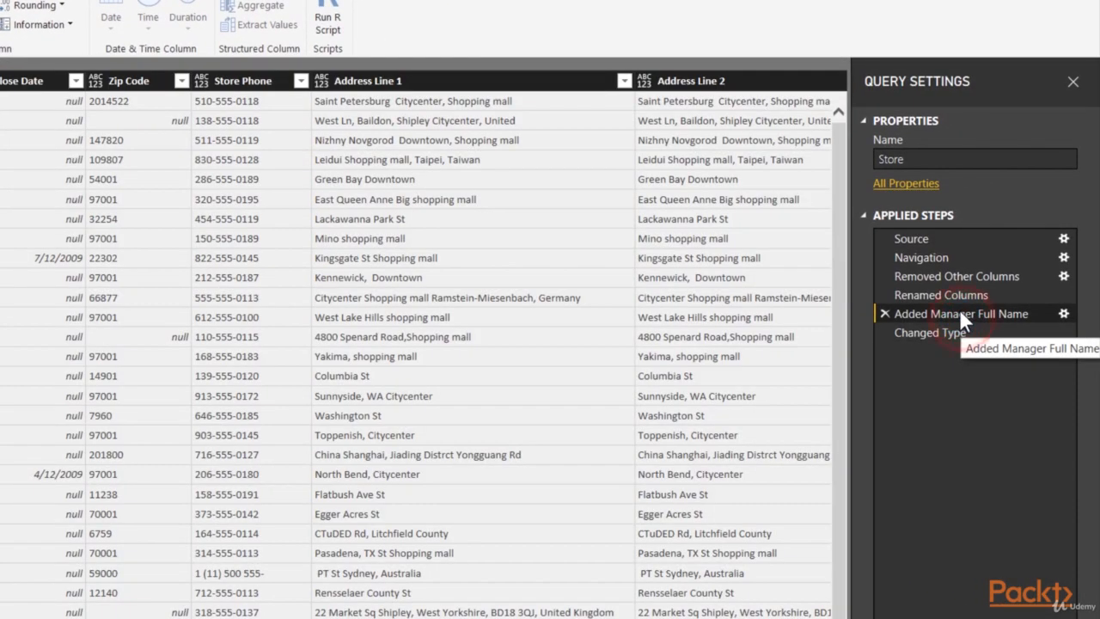
{"action": "left_click", "coordinate": [949, 337]}
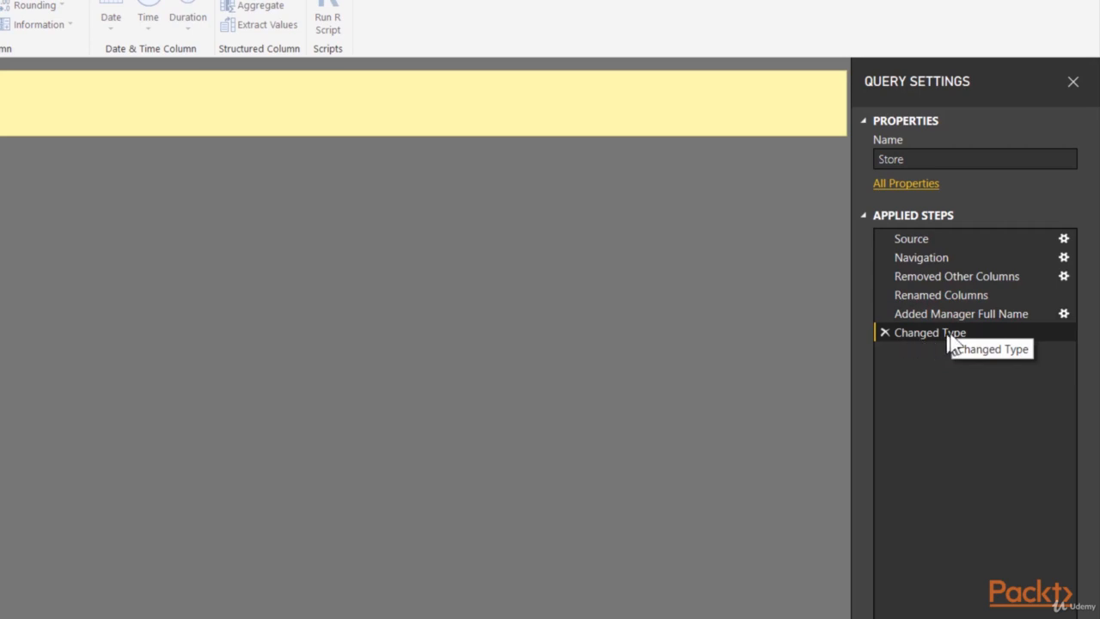
{"action": "left_click", "coordinate": [884, 333]}
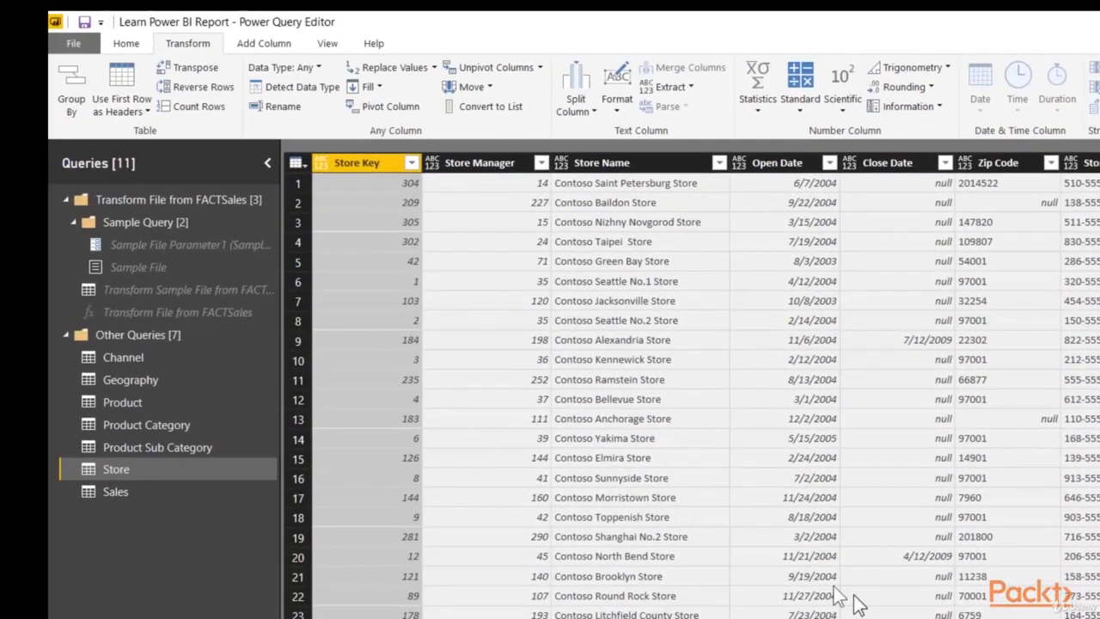
Detect the data types of all columns in the Store query
{"action": "left_click", "coordinate": [909, 482]}
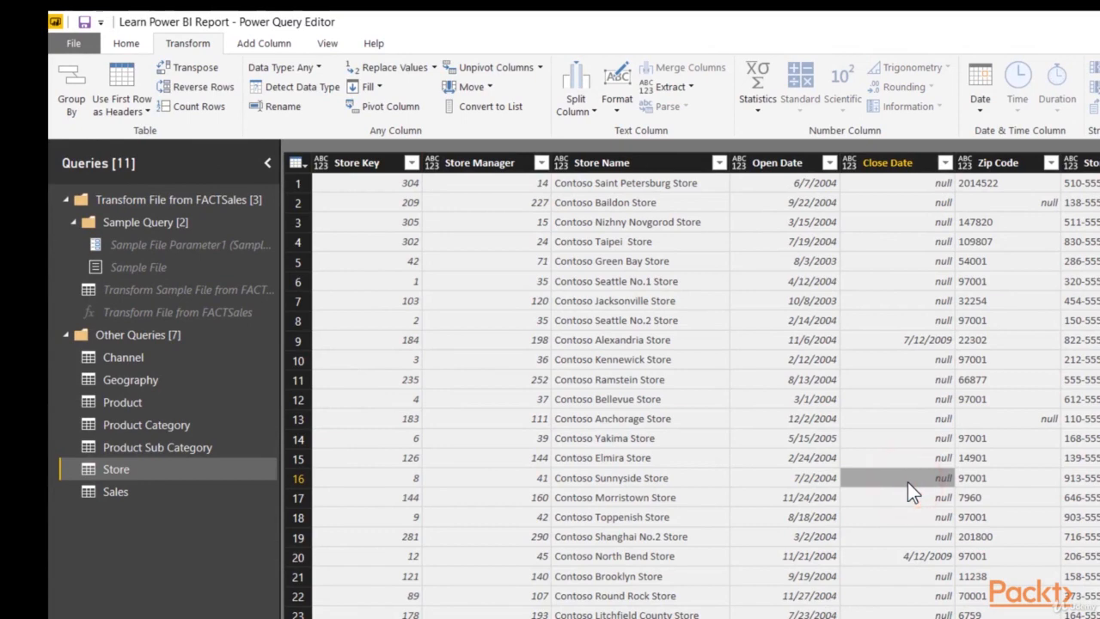
{"action": "key", "text": "ctrl+a"}
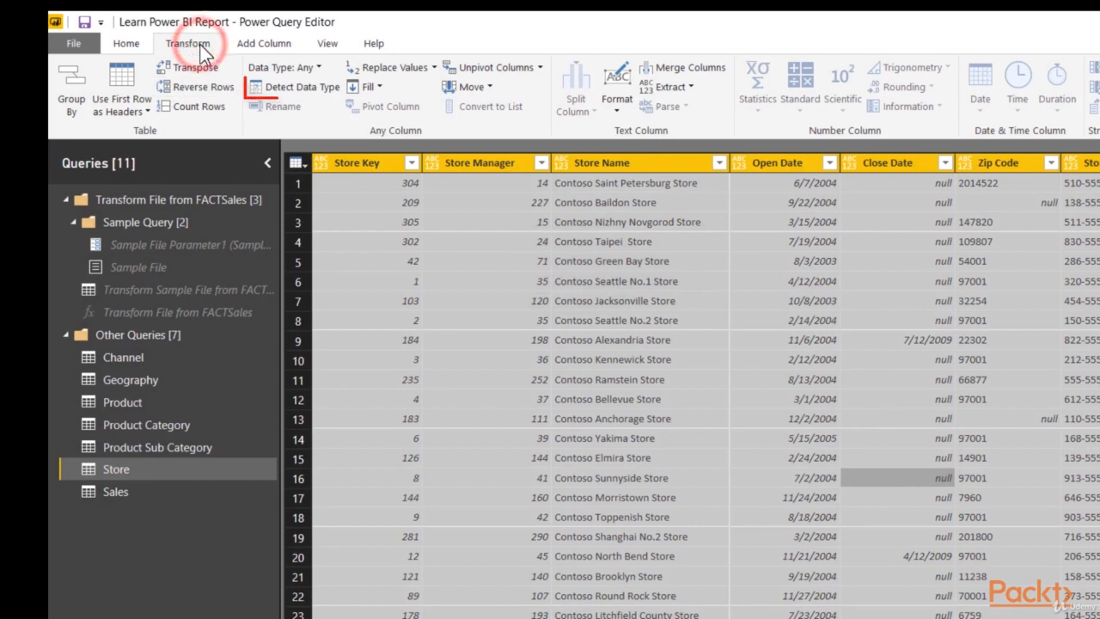
{"action": "left_click", "coordinate": [302, 90]}
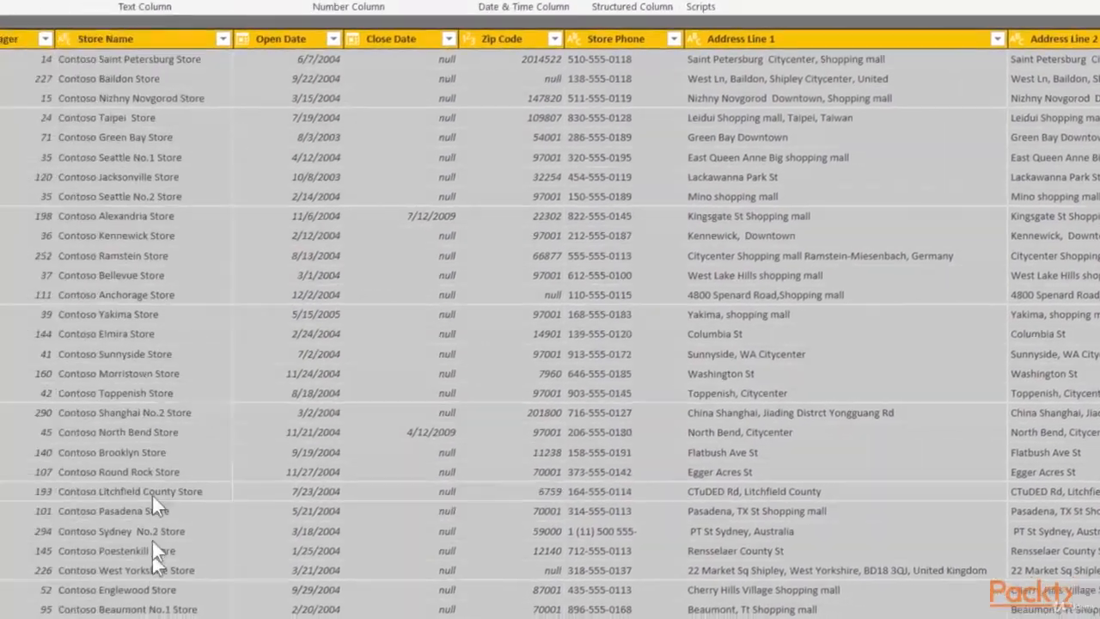
Replace "Contoso " (with its trailing space) with nothing in the Store Name column
{"action": "left_click", "coordinate": [383, 426]}
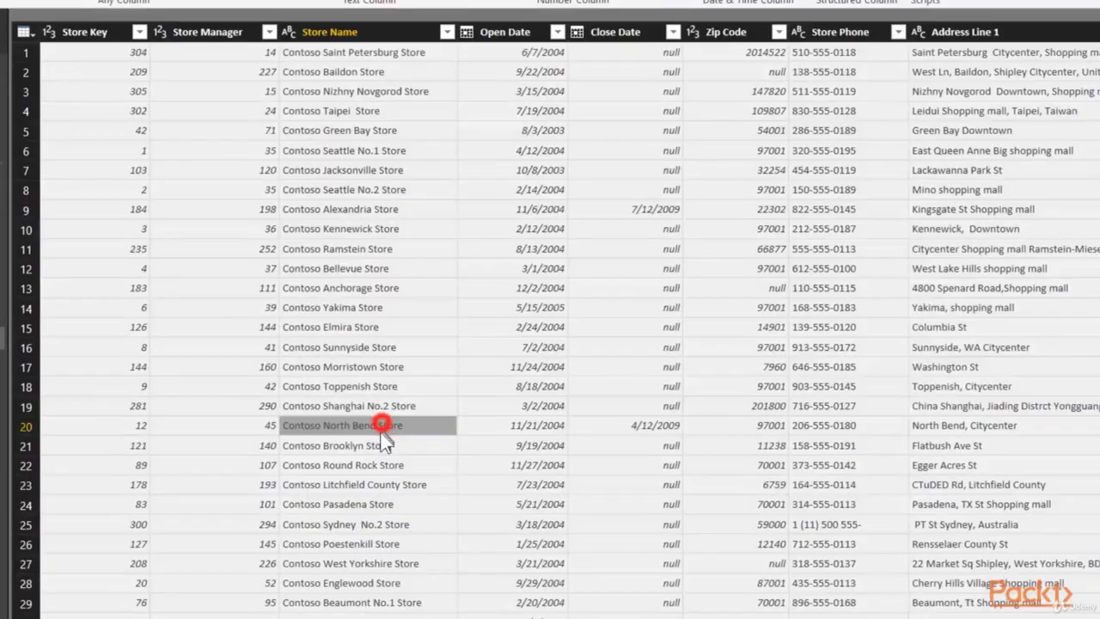
{"action": "left_click", "coordinate": [372, 31]}
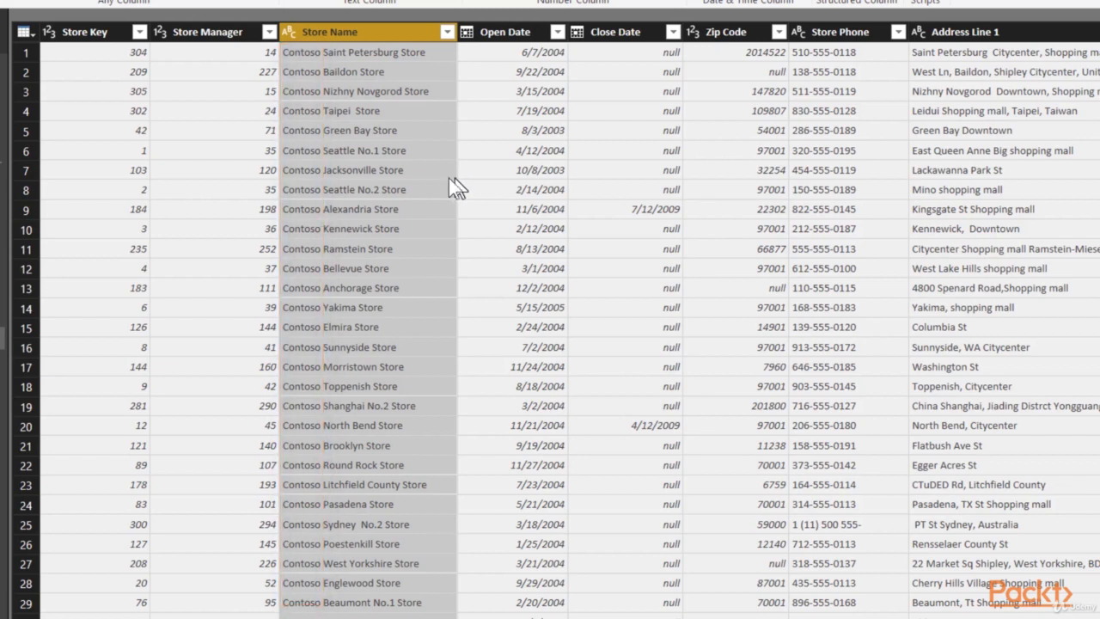
{"action": "right_click", "coordinate": [368, 36]}
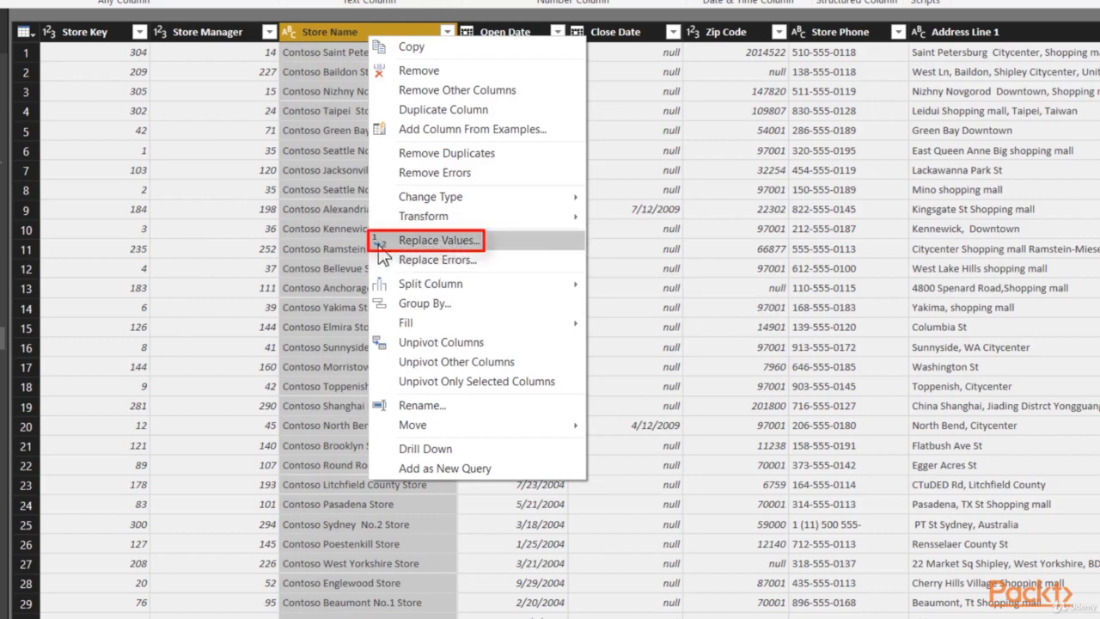
{"action": "left_click", "coordinate": [435, 242]}
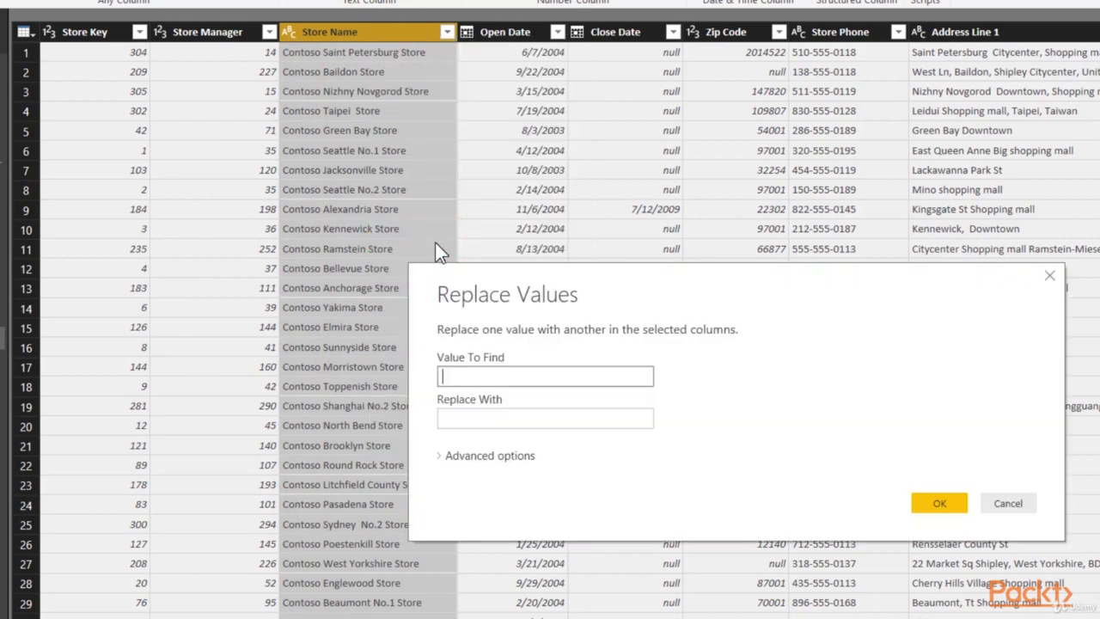
{"action": "left_click_drag", "start_coordinate": [478, 297], "coordinate": [527, 59]}
{"action": "left_click", "coordinate": [527, 137]}
{"action": "type", "text": "Cont"}
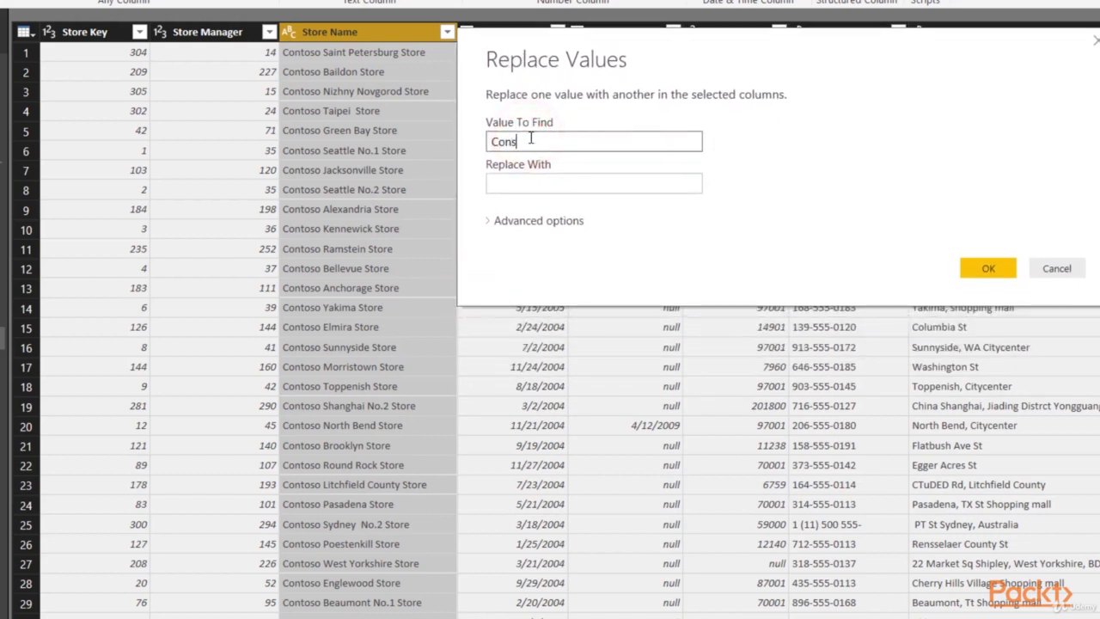
{"action": "type", "text": "oso"}
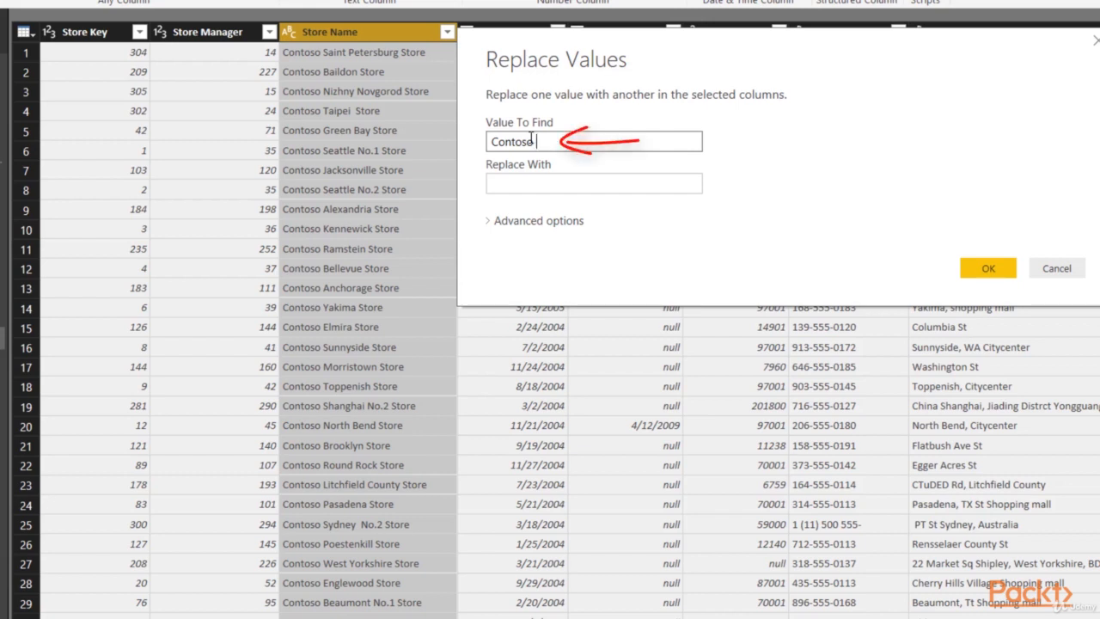
{"action": "key", "text": "Tab"}
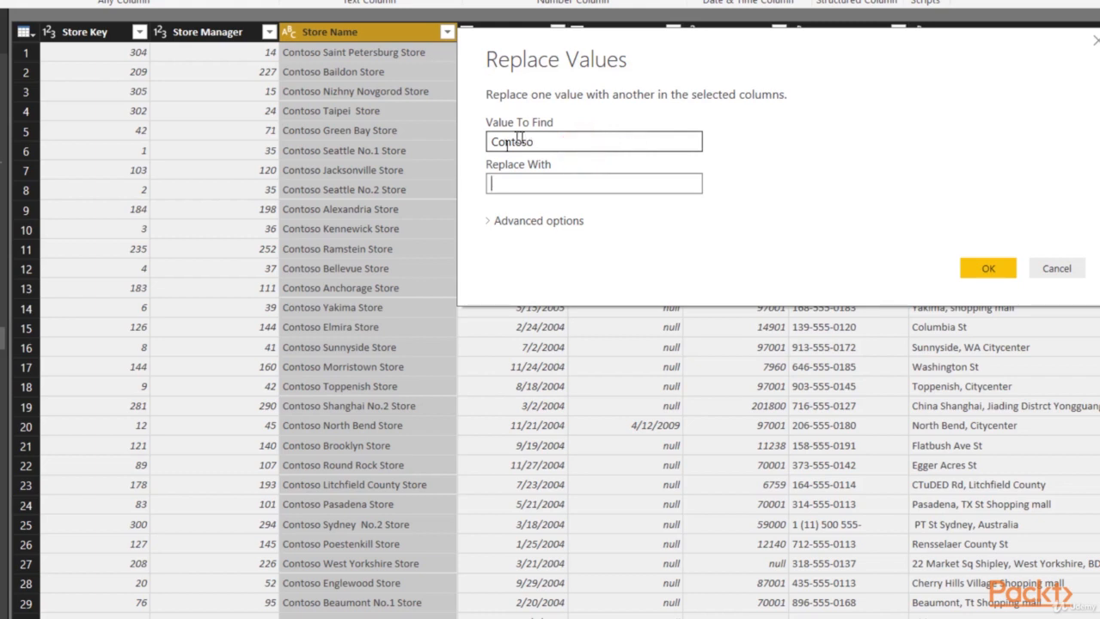
{"action": "left_click", "coordinate": [997, 269]}
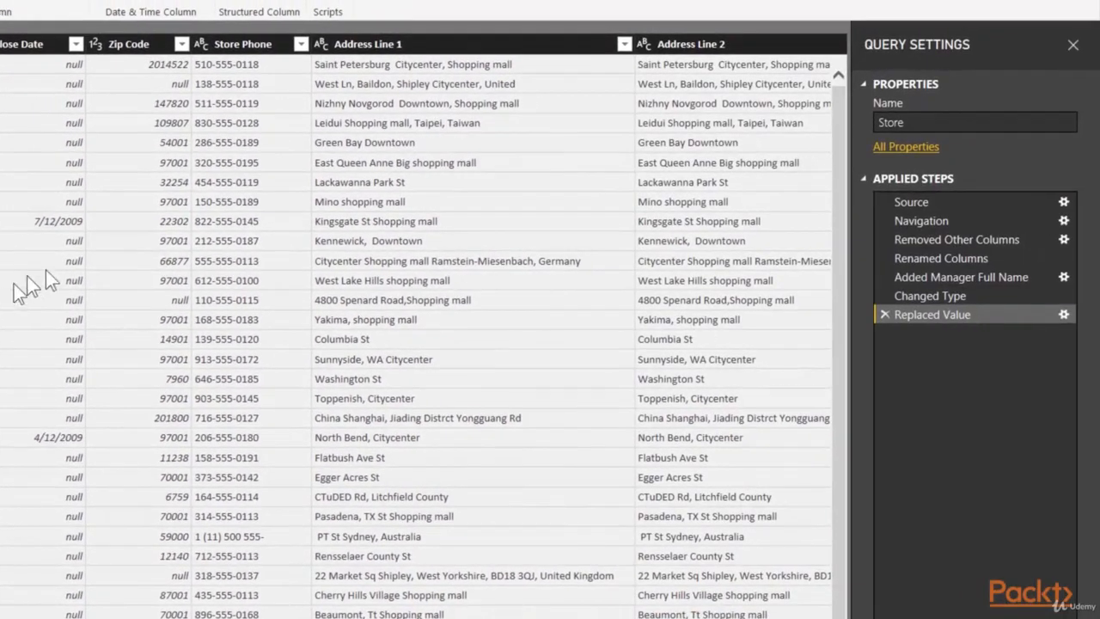
Rename the Replaced Value applied step as "Removed Contoso From Store Name"
{"action": "right_click", "coordinate": [949, 330]}
{"action": "left_click", "coordinate": [964, 348]}
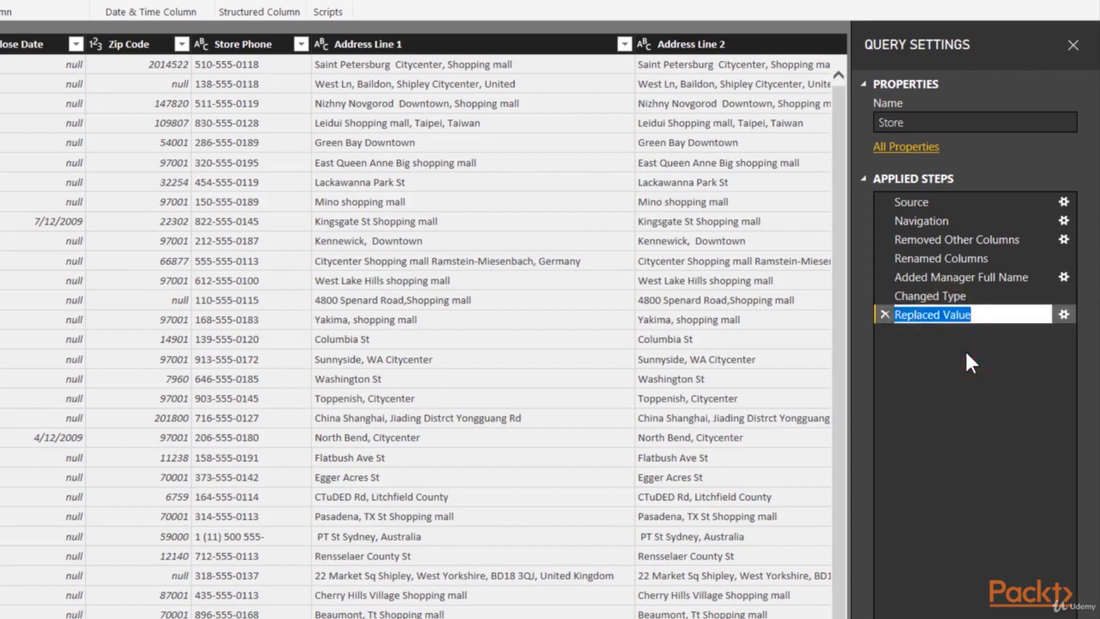
{"action": "type", "text": "Removed Co"}
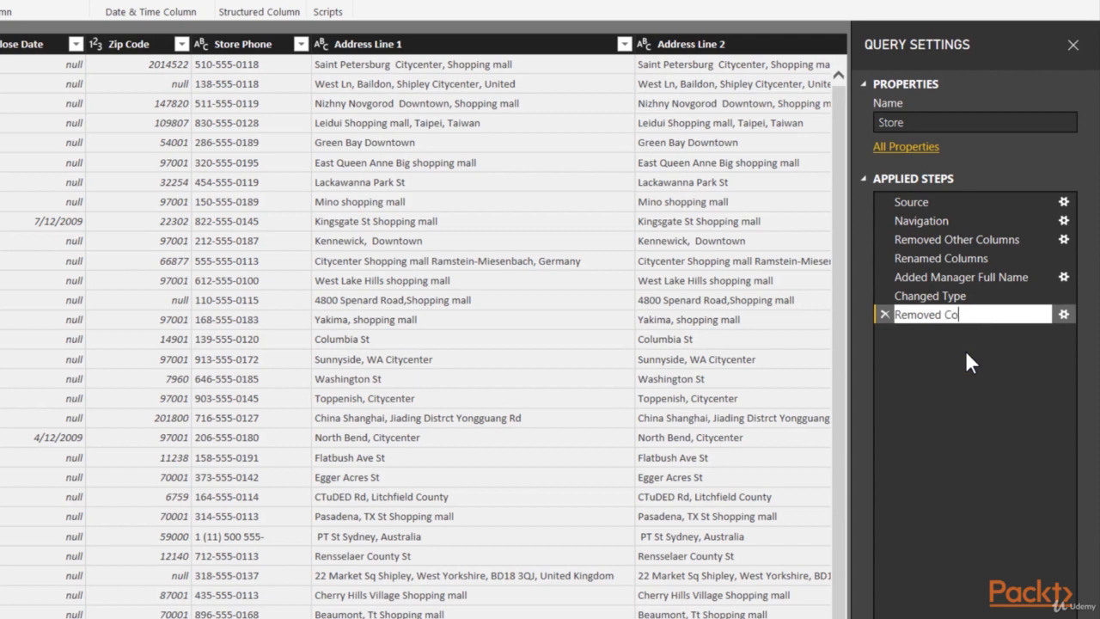
{"action": "type", "text": "ntoso From Store Name"}
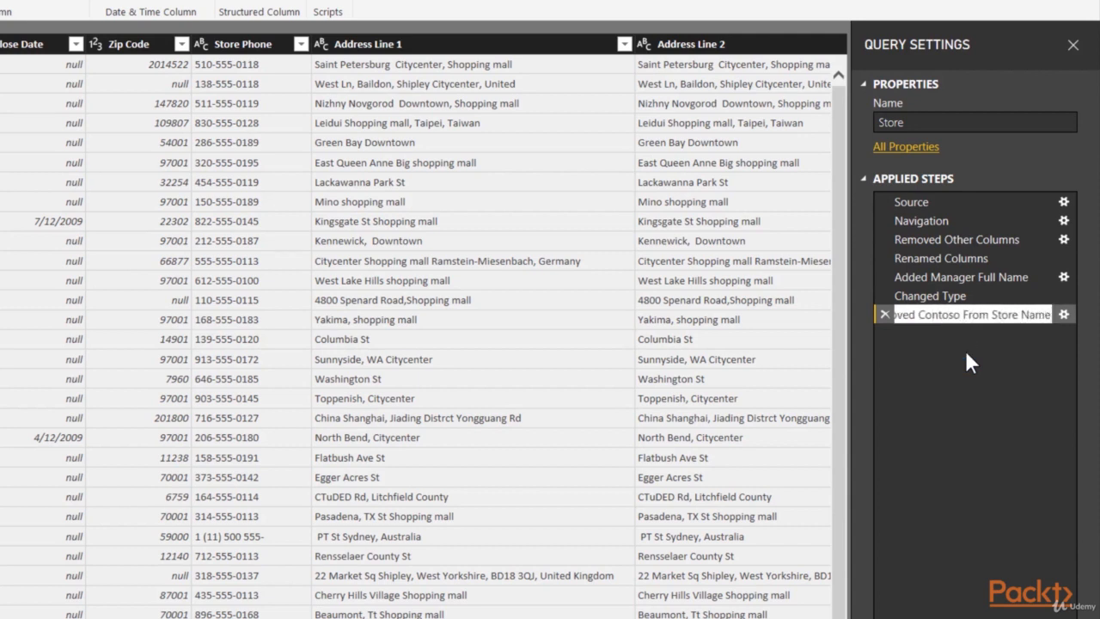
{"action": "key", "text": "Return"}
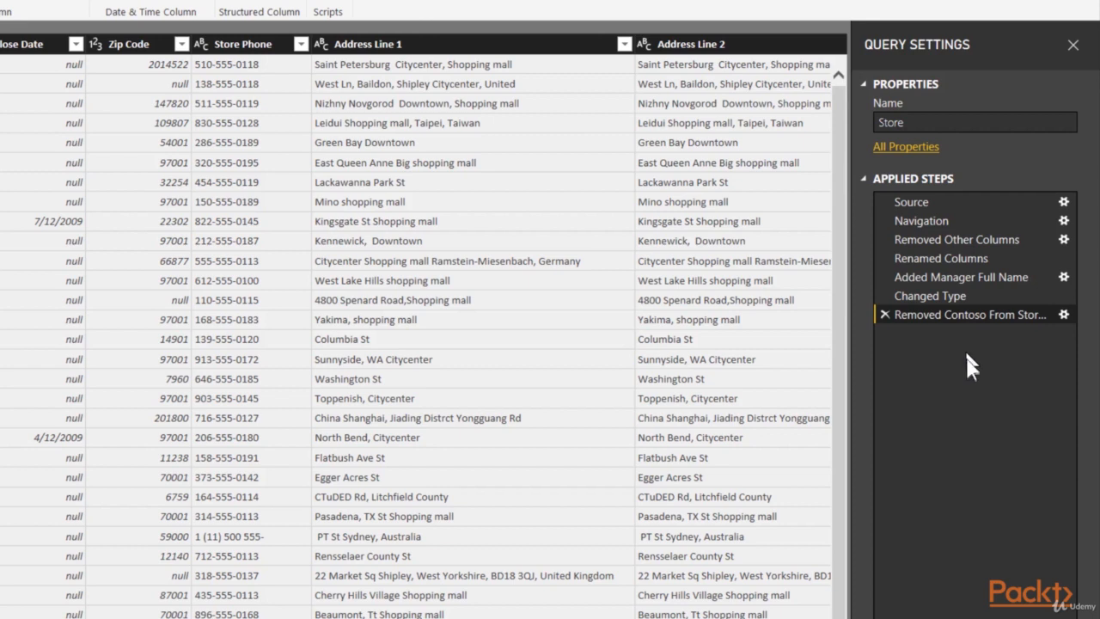
Move the Removed Contoso From Store Name step before Changed Type, and select Changed Type as the current step
{"action": "right_click", "coordinate": [925, 318]}
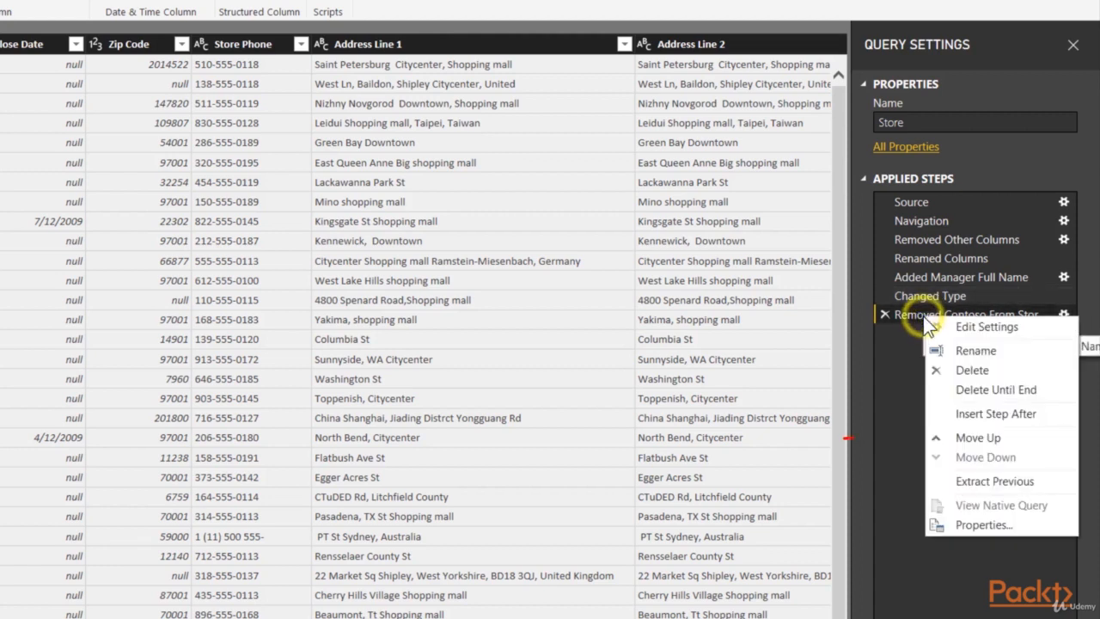
{"action": "left_click", "coordinate": [943, 435]}
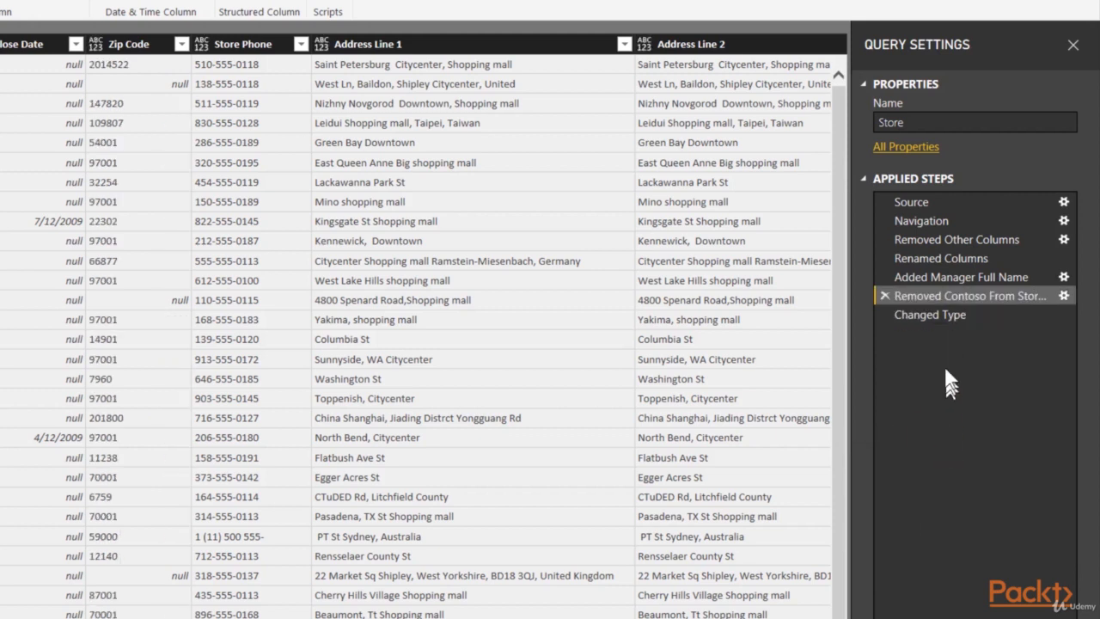
{"action": "left_click", "coordinate": [941, 316]}
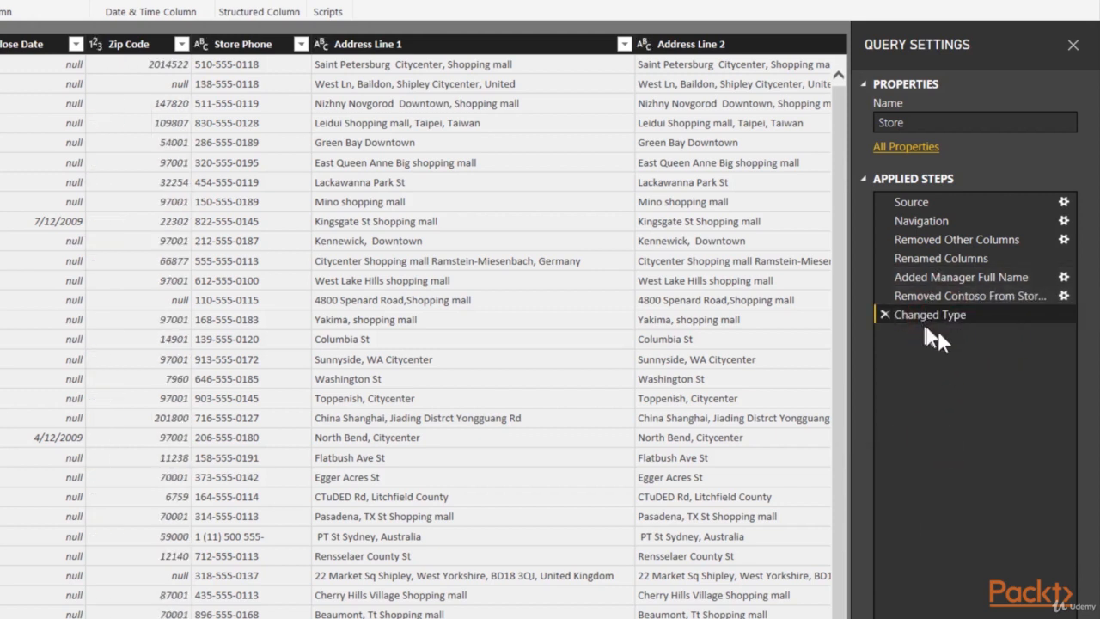